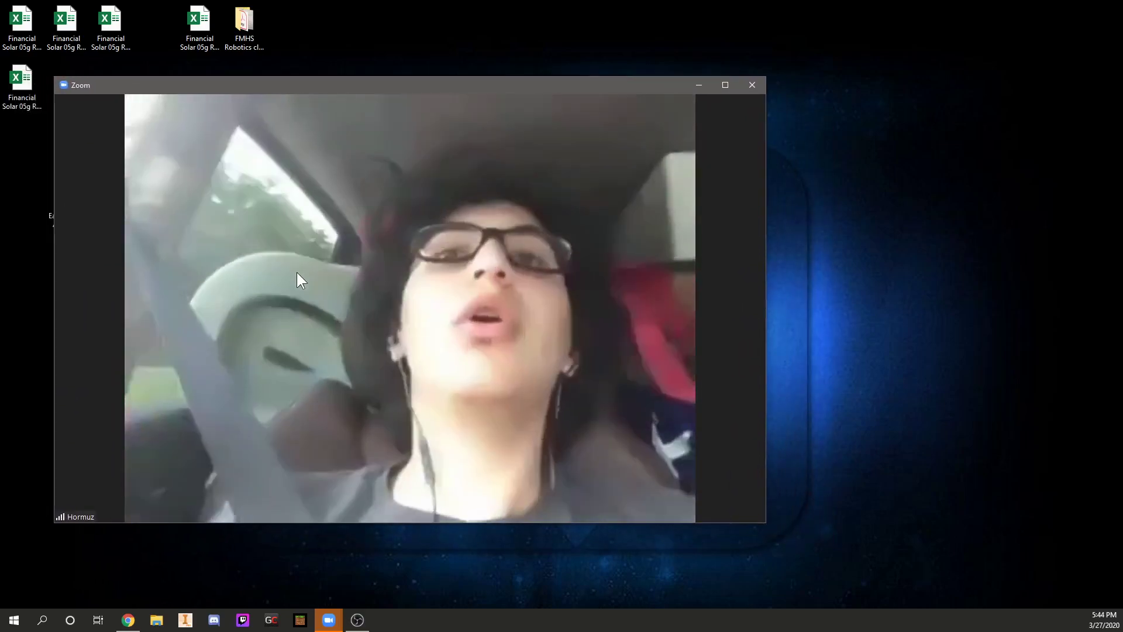
Move the Zoom meeting window off the visible desktop and preview the open Zoom windows
drag(238, 87, 372, 94)
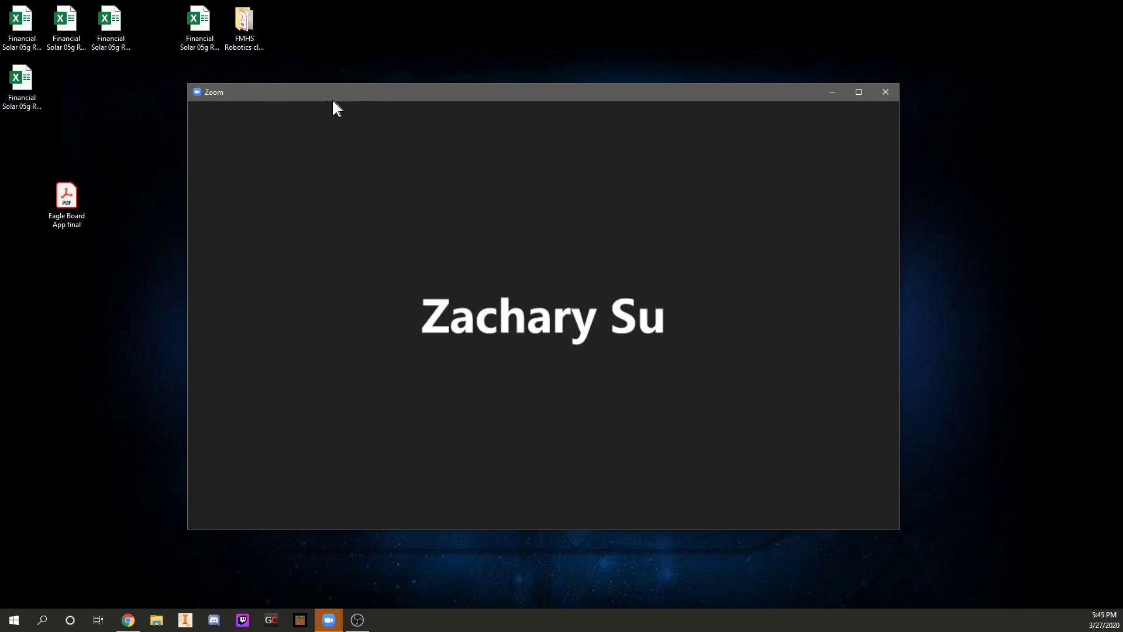
drag(333, 100, 191, 111)
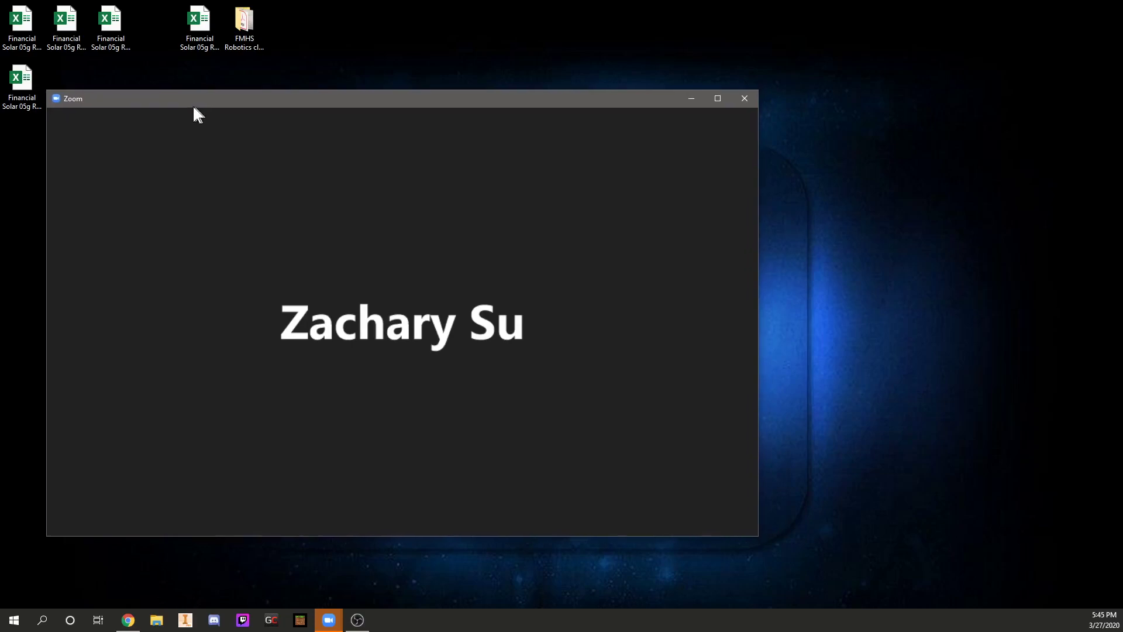
click(687, 103)
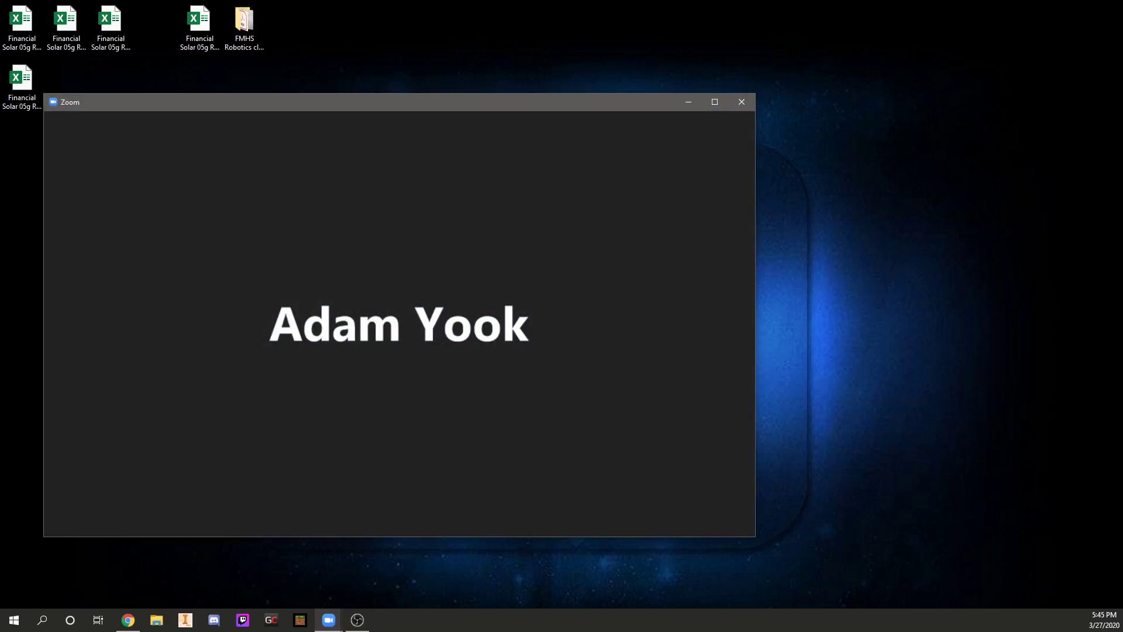
drag(249, 102, 0, 106)
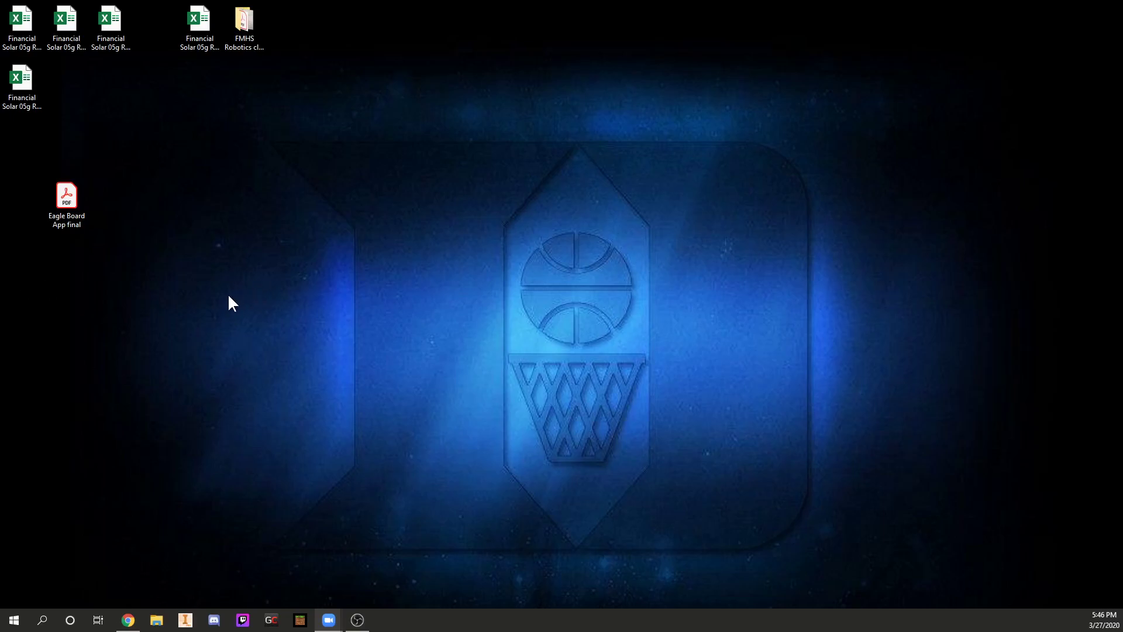
mouse_move(329, 621)
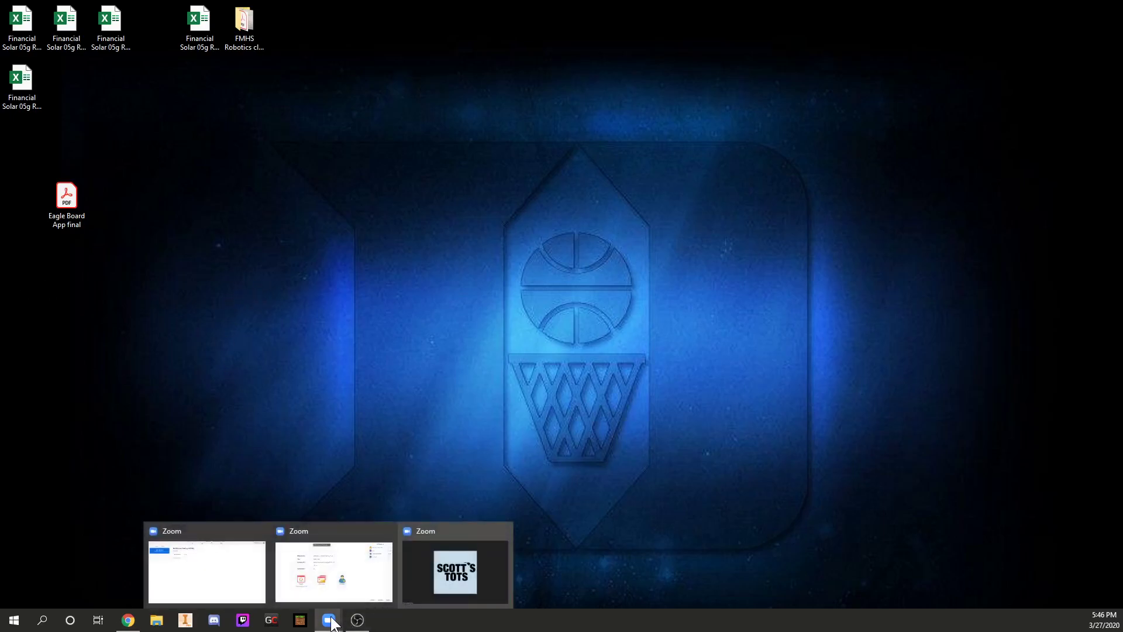
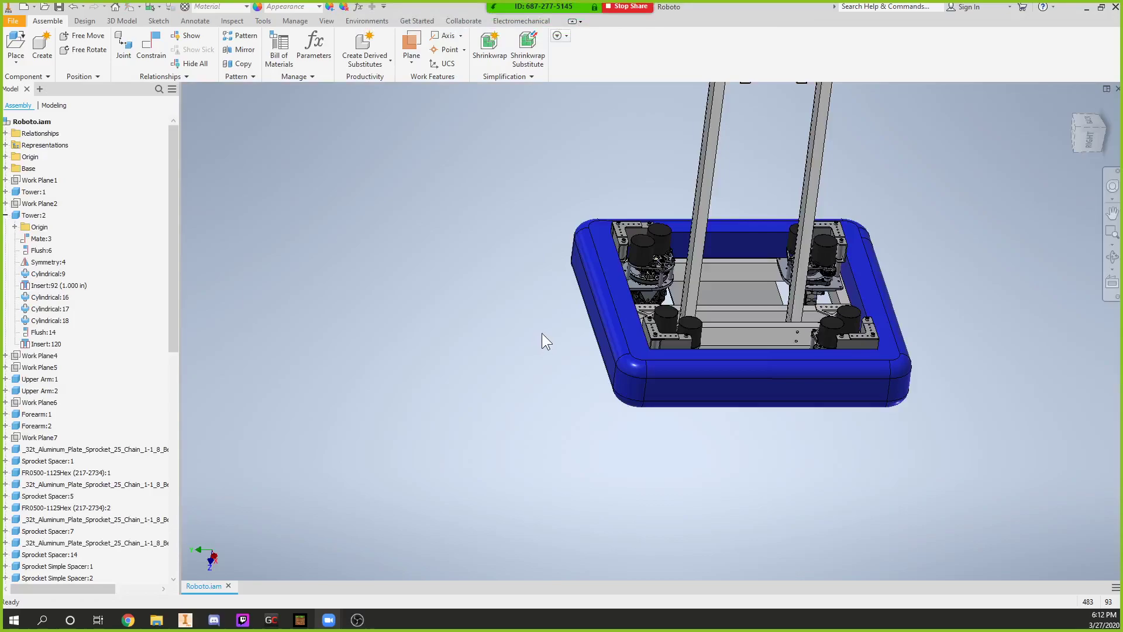
Examine the Roboto assembly's base, towers and arm from several angles
scroll(485, 395, down, 5)
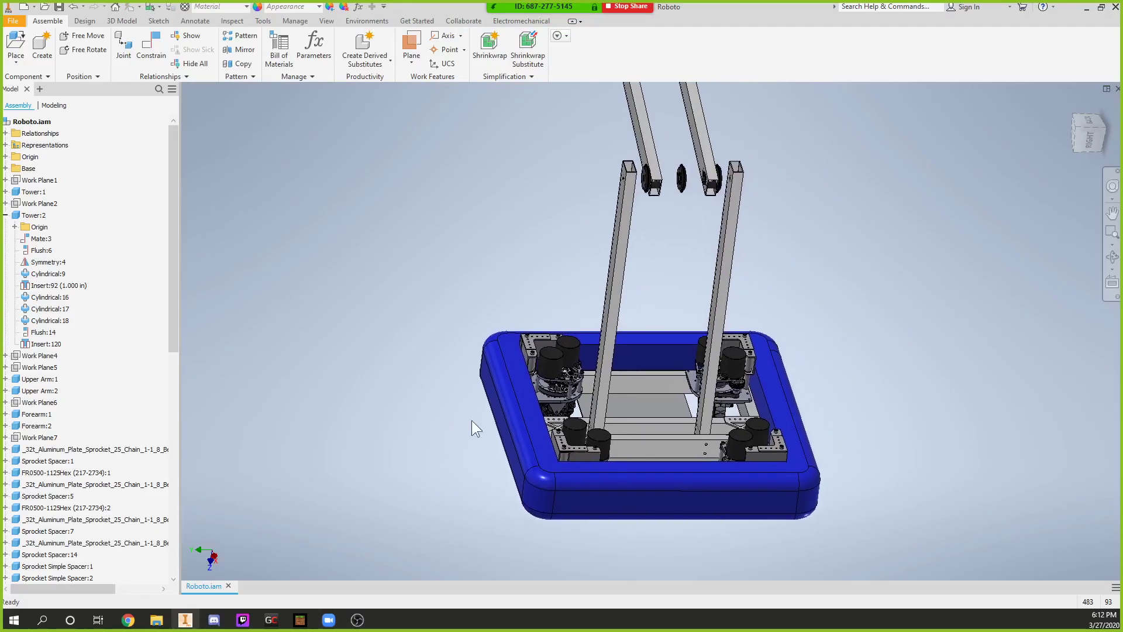
shift+middle_drag(421, 457, 466, 485)
scroll(424, 383, up, 6)
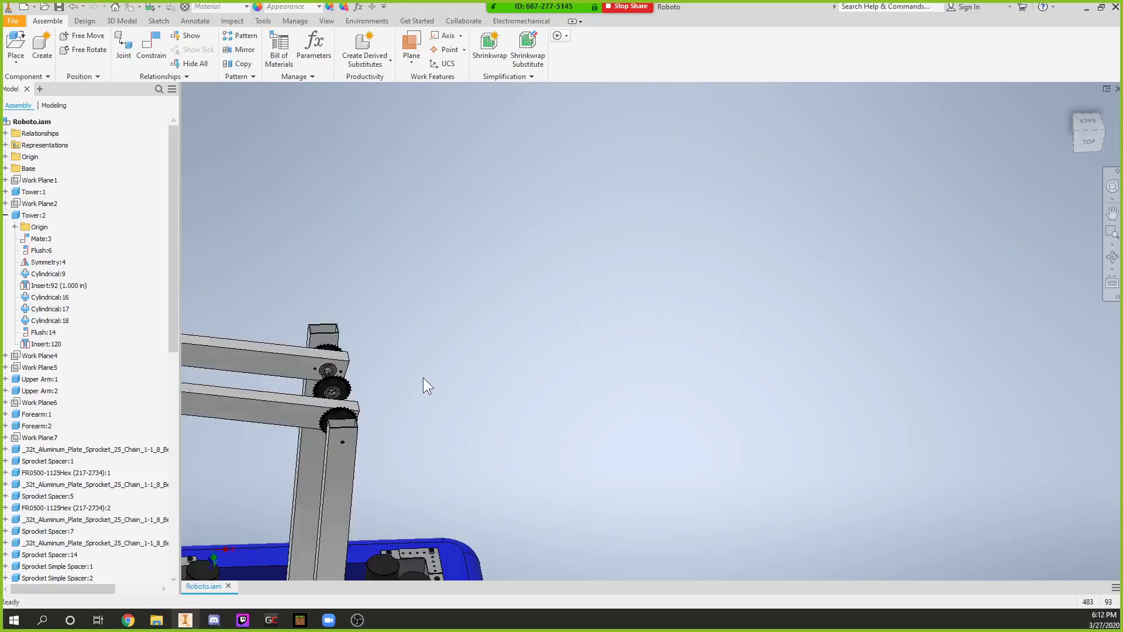
shift+middle_drag(528, 340, 459, 357)
scroll(497, 348, down, 3)
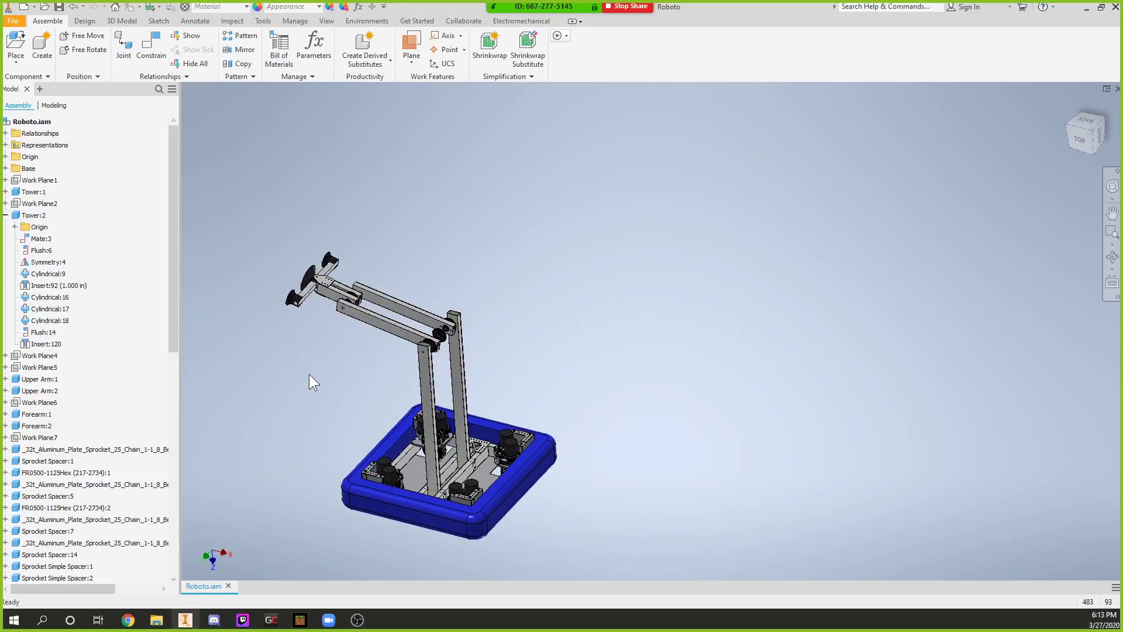
Open the meeting's participant list and move it off the visible screen
mouse_move(524, 31)
mouse_move(553, 9)
click(510, 12)
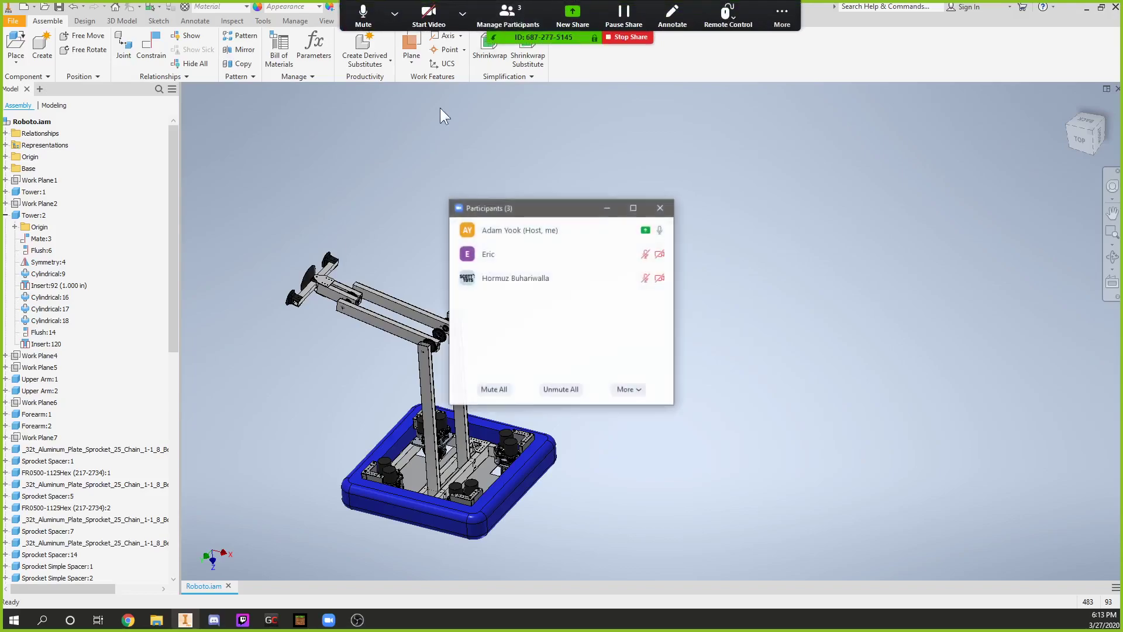
drag(493, 214, 0, 134)
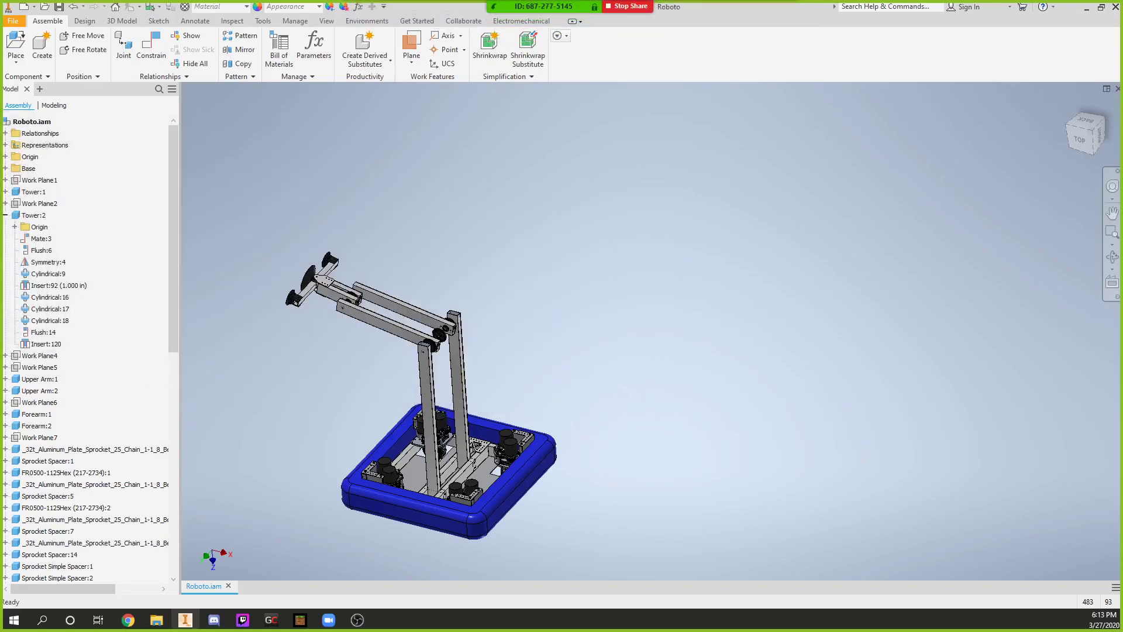
Examine how the towers, upper arms, forearms and suction-cup end connect, highlighting individual components
shift+middle_drag(235, 266, 446, 334)
scroll(446, 334, up, 10)
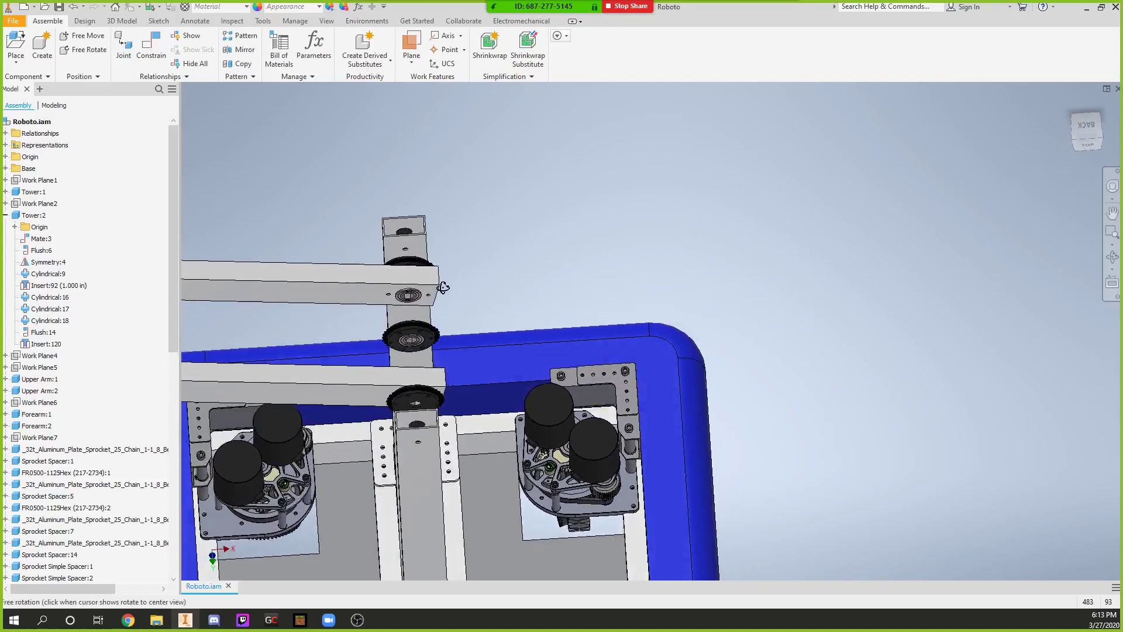
click(408, 236)
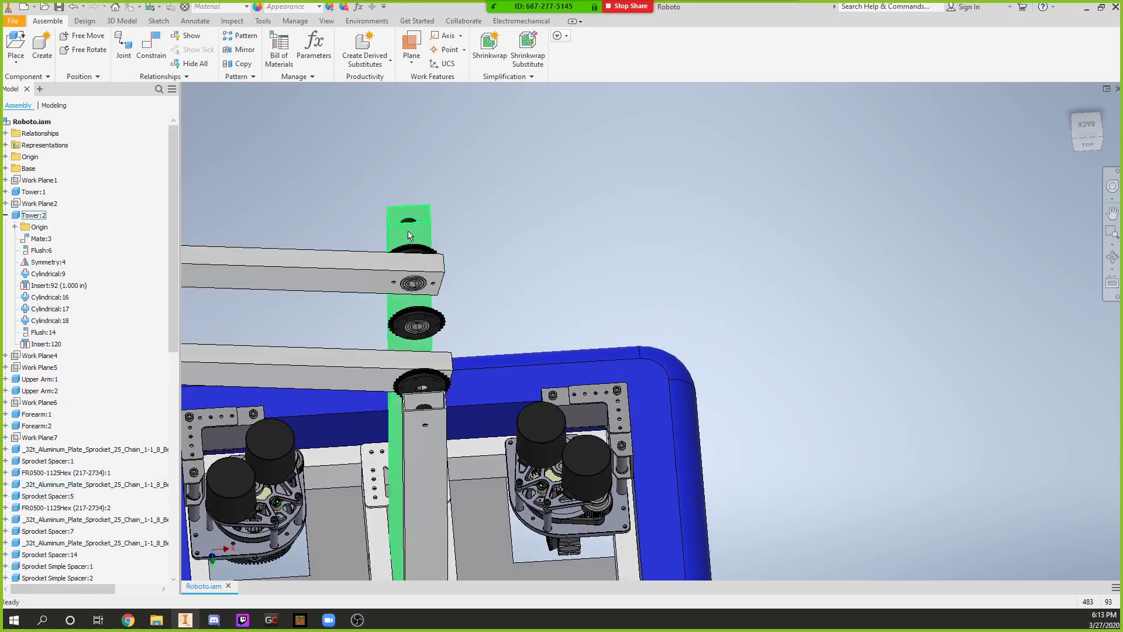
scroll(434, 213, down, 10)
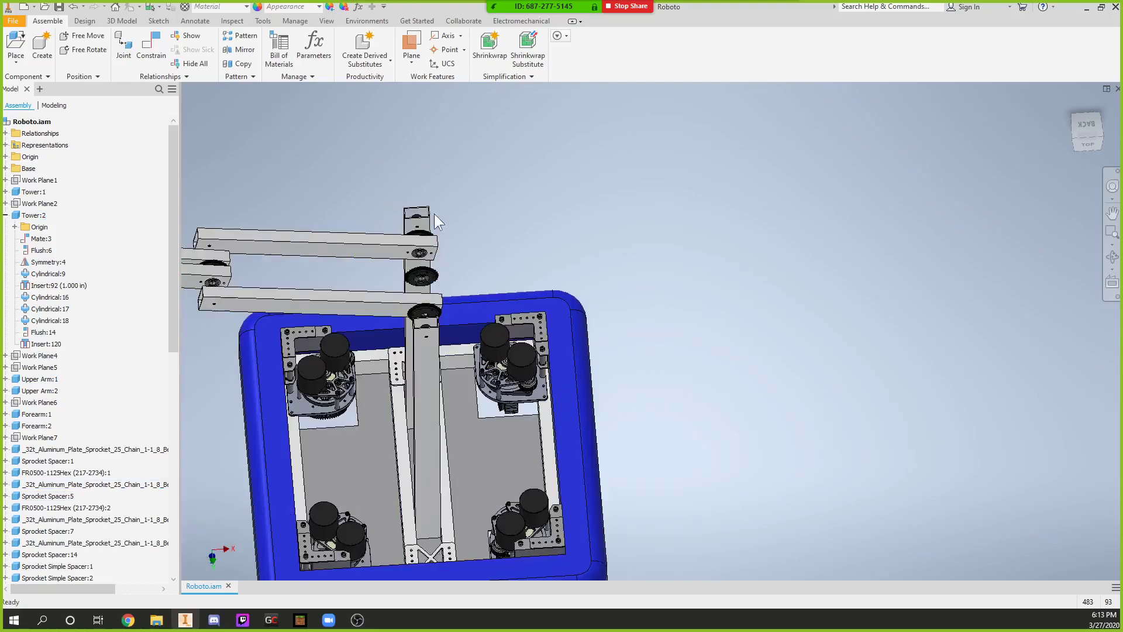
click(414, 265)
drag(415, 265, 323, 282)
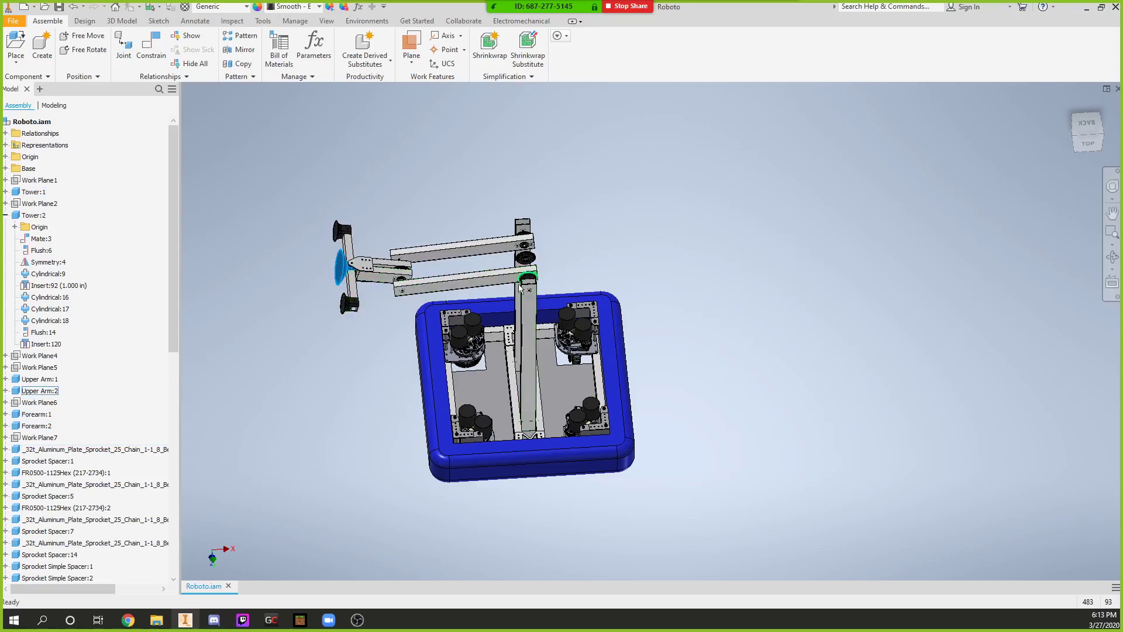
click(405, 283)
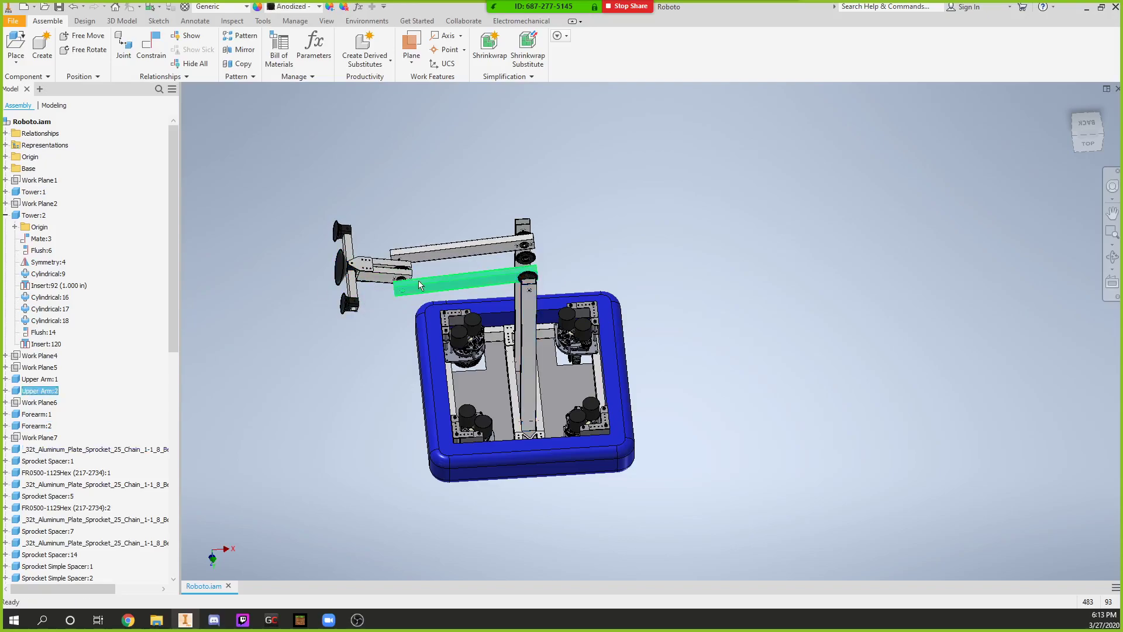
click(541, 261)
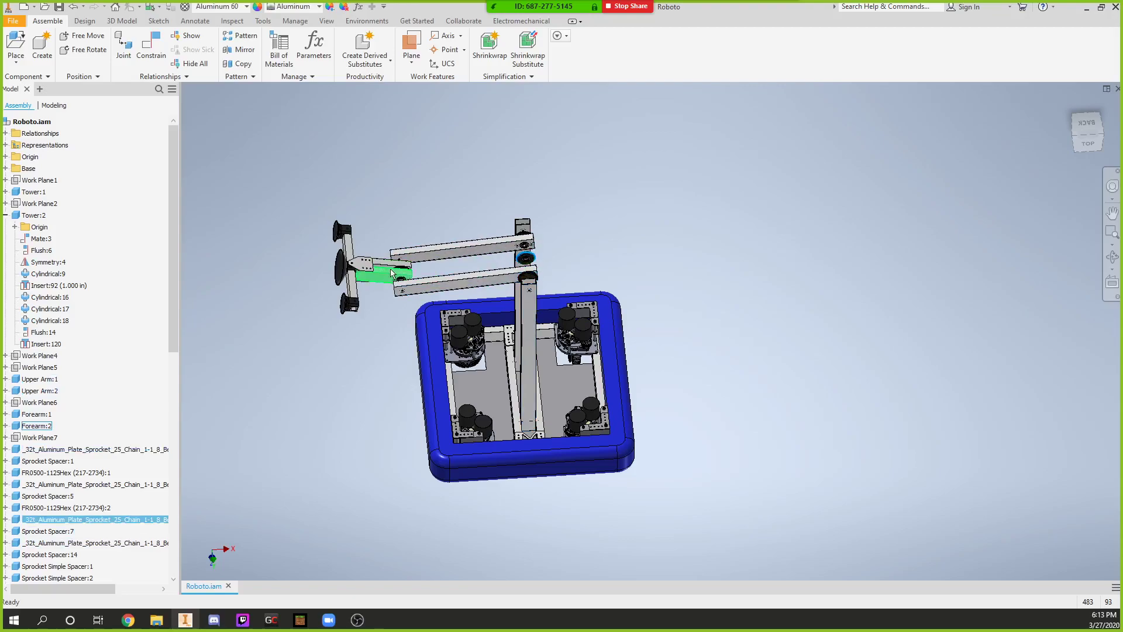
scroll(398, 243, down, 6)
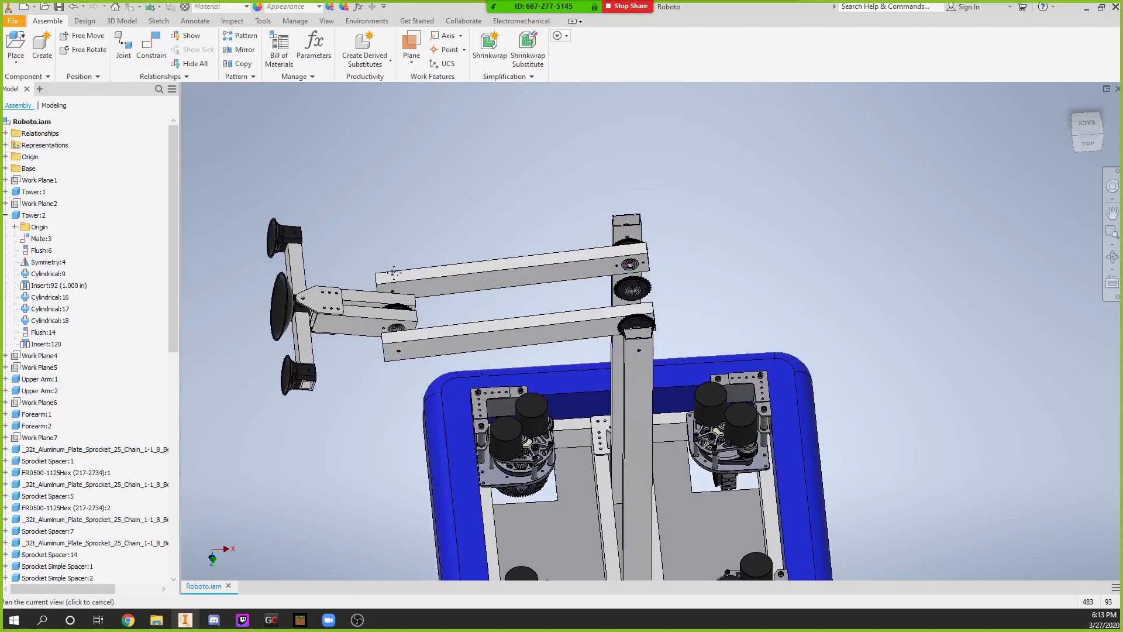
middle_drag(410, 234, 429, 218)
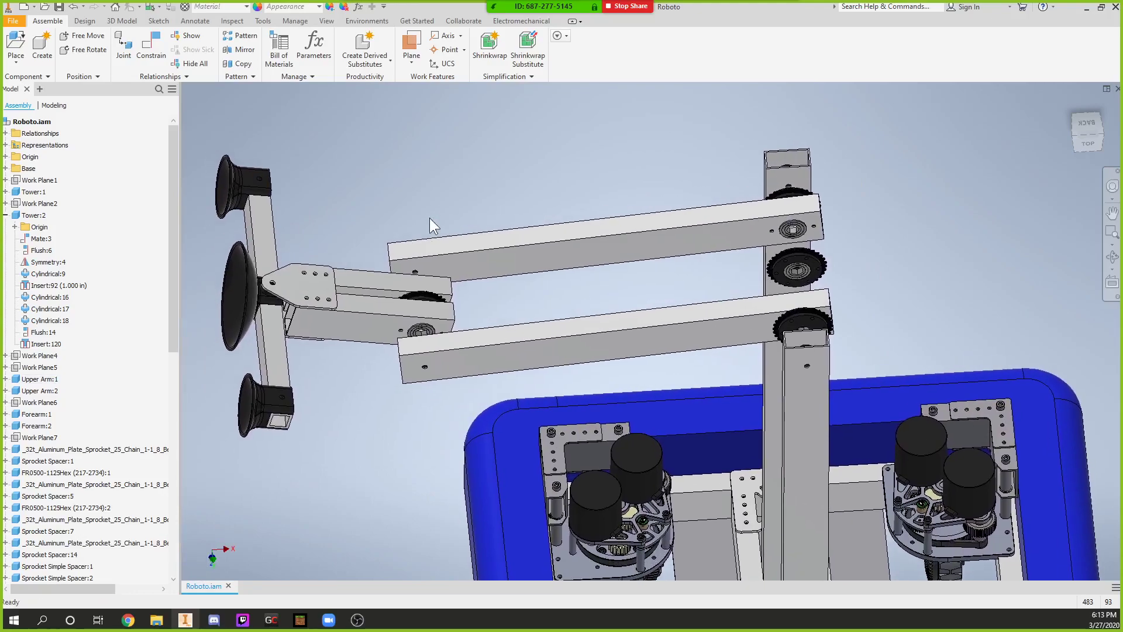
Examine the shoulder joint up close, highlighting the sprocket beside Upper Arm:1 and then Upper Arm:2
scroll(486, 189, up, 5)
click(677, 263)
scroll(529, 190, down, 5)
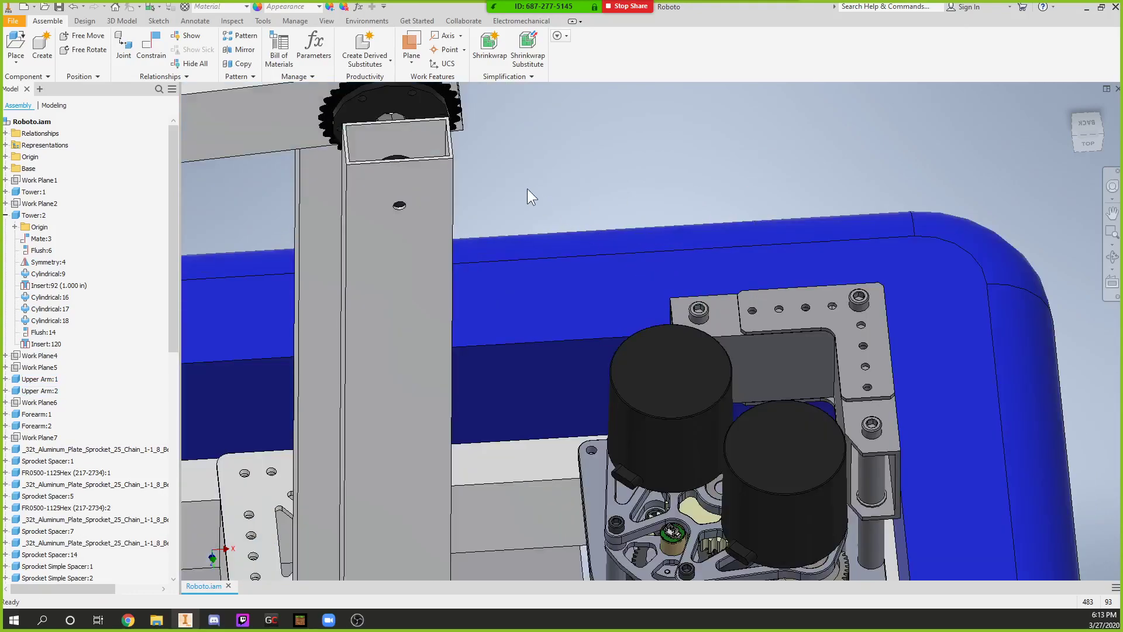
scroll(573, 290, up, 2)
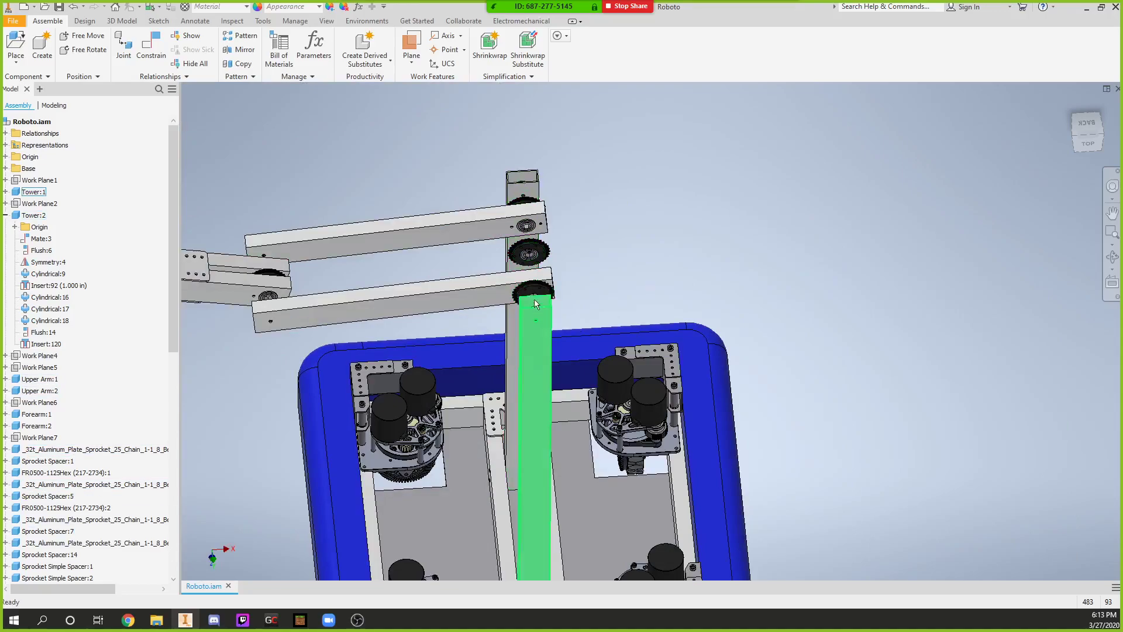
scroll(527, 206, down, 3)
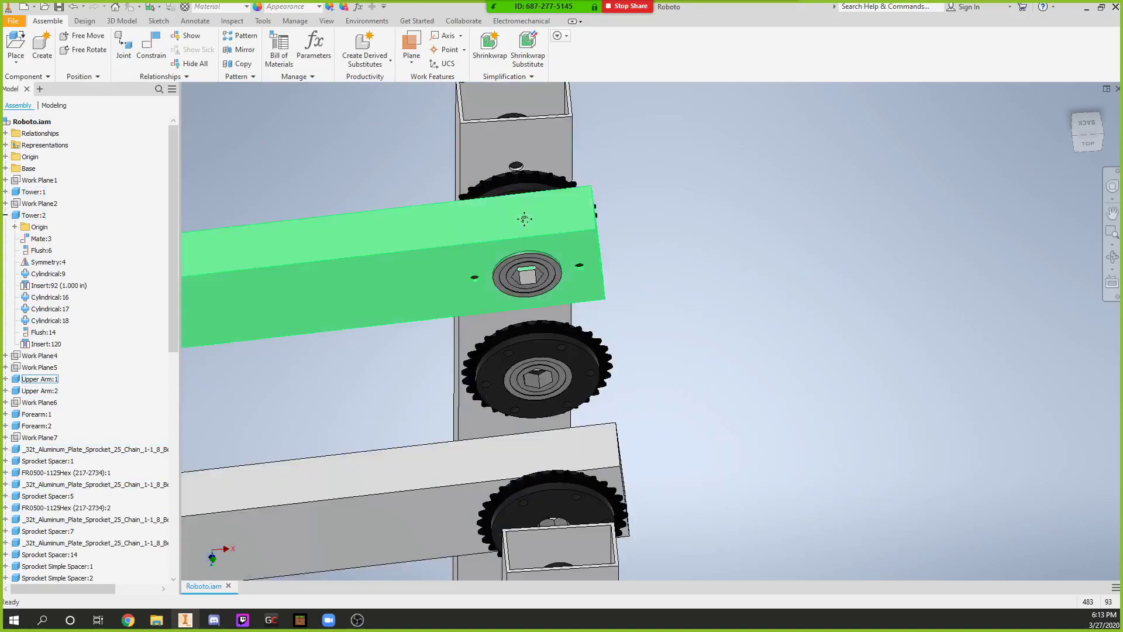
click(542, 187)
click(539, 249)
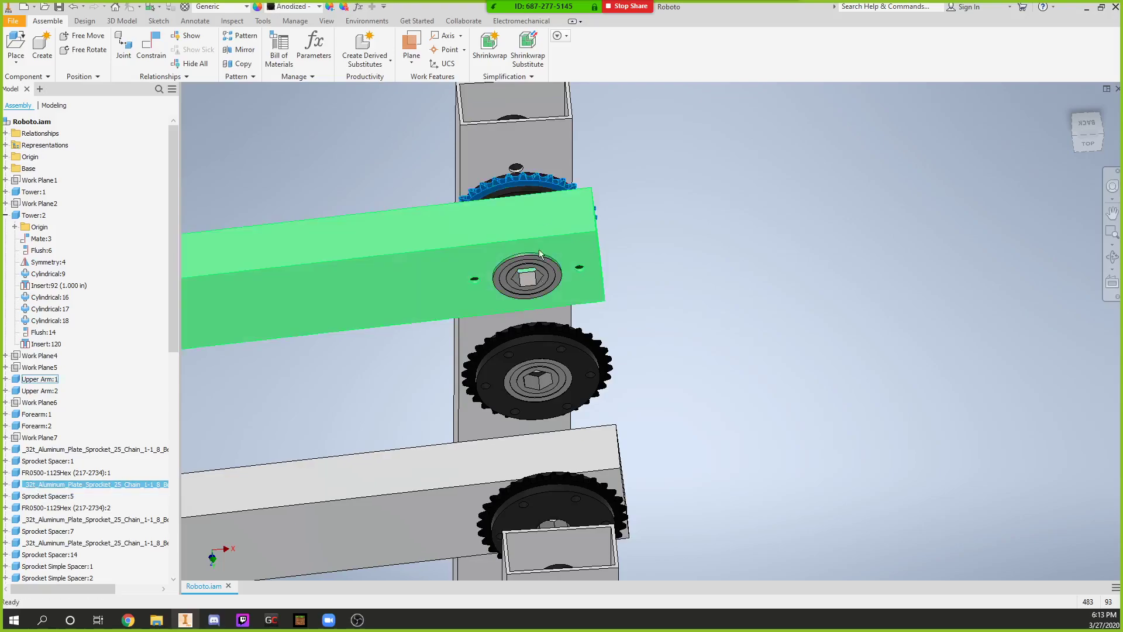
click(567, 507)
click(561, 470)
click(559, 478)
click(565, 465)
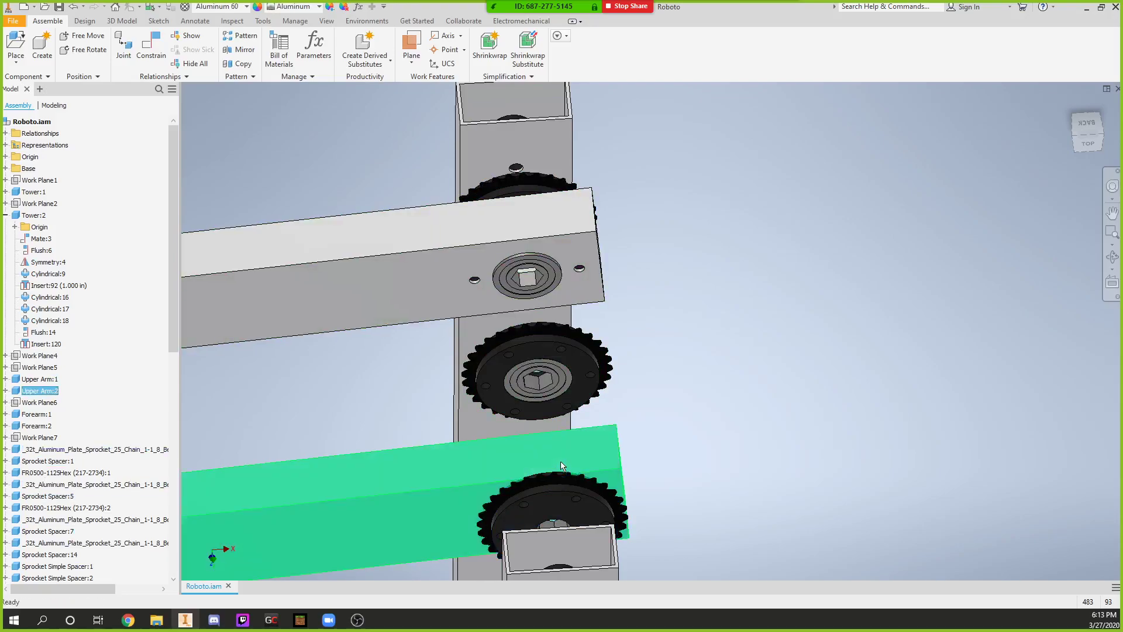
Inspect the sprocket, simple spacer and hex bearing between Upper Arm:2 and Tower:1
scroll(525, 478, down, 5)
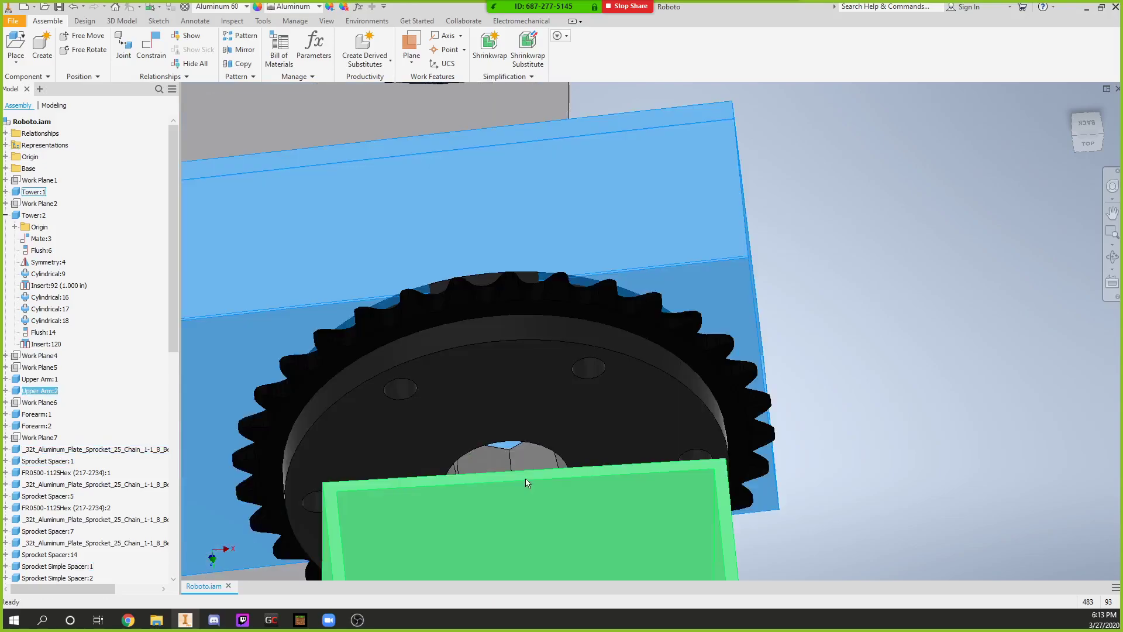
scroll(528, 438, up, 6)
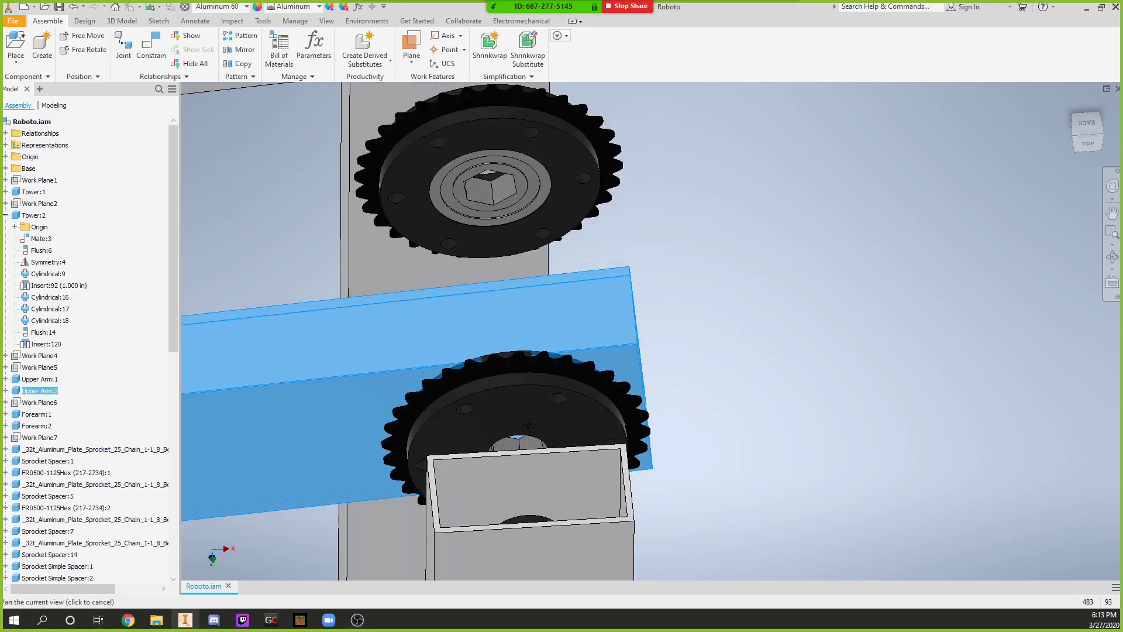
scroll(623, 357, up, 3)
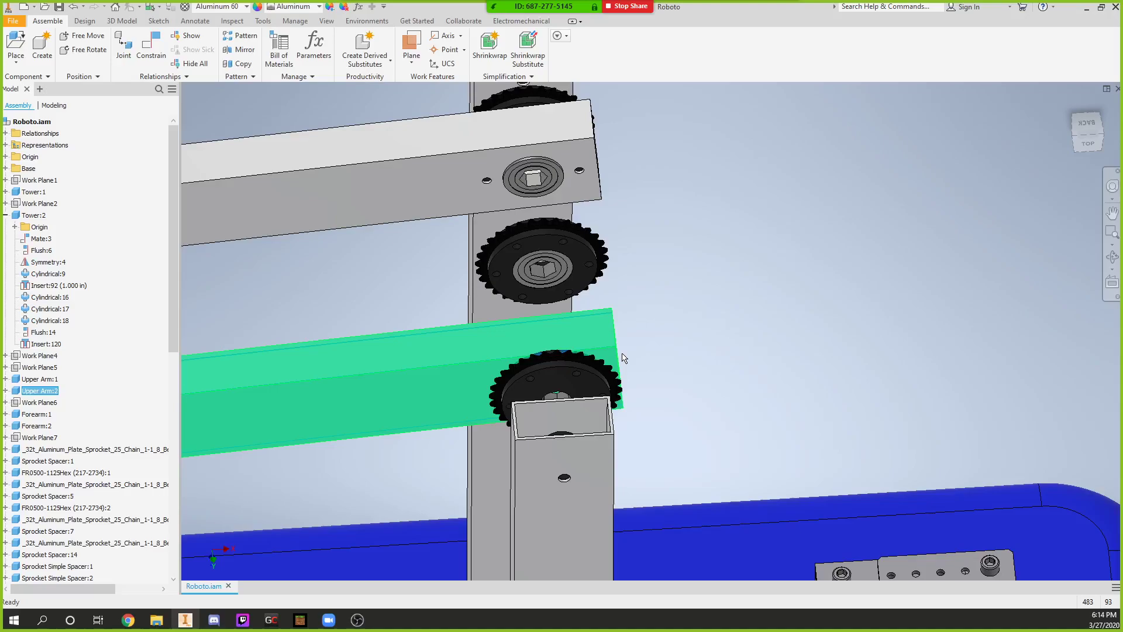
scroll(555, 401, down, 5)
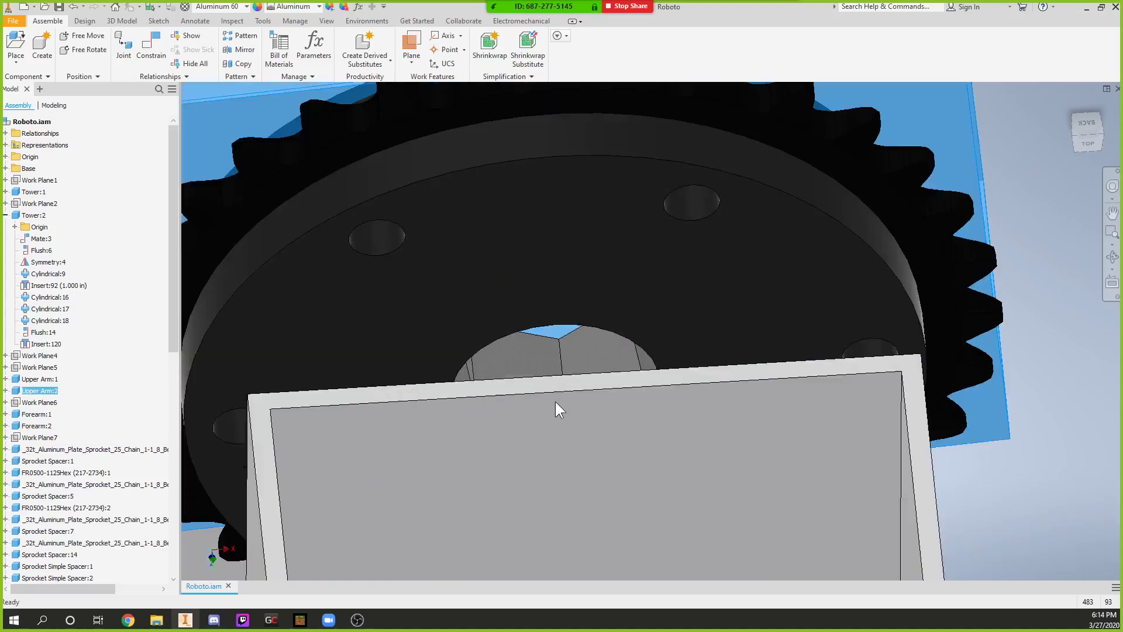
key(Escape)
scroll(571, 349, up, 5)
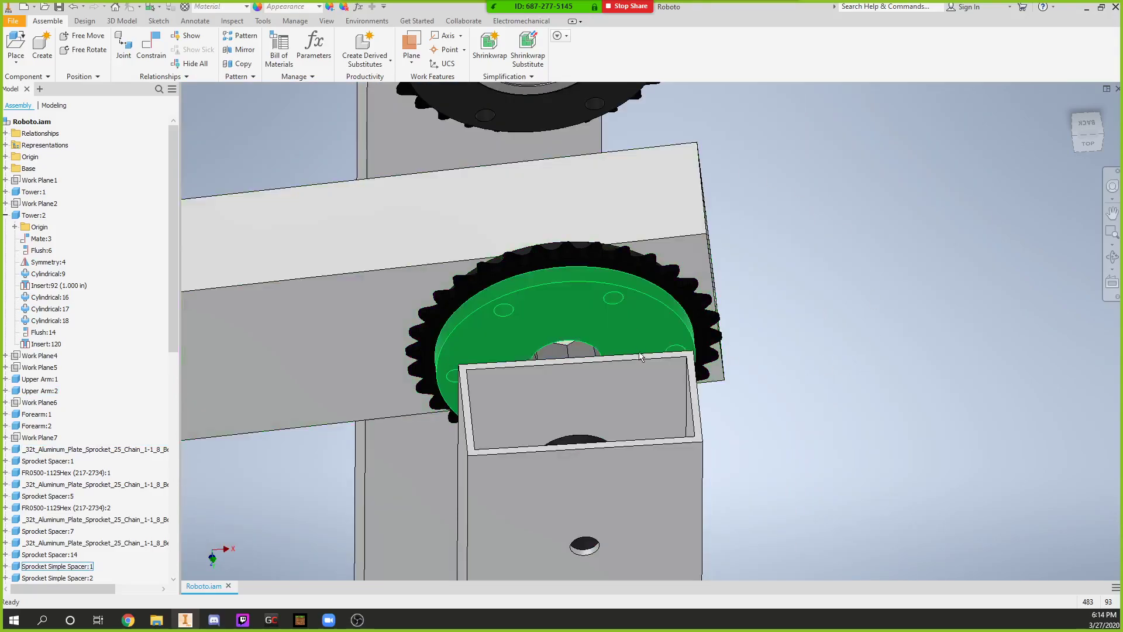
scroll(561, 385, up, 3)
scroll(561, 384, down, 4)
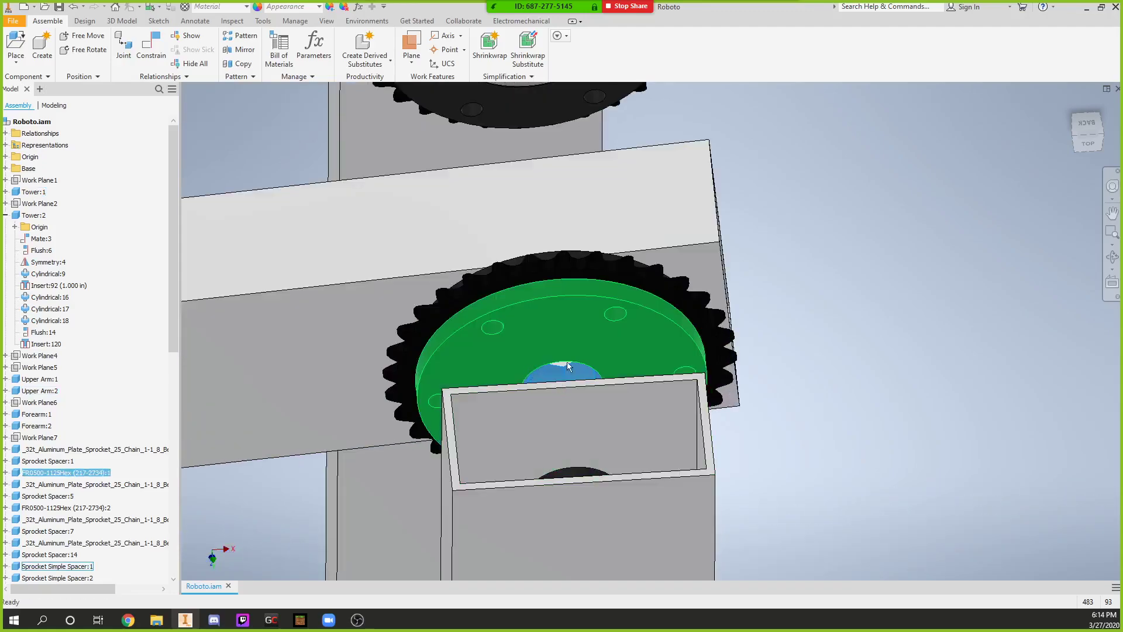
click(613, 338)
click(791, 280)
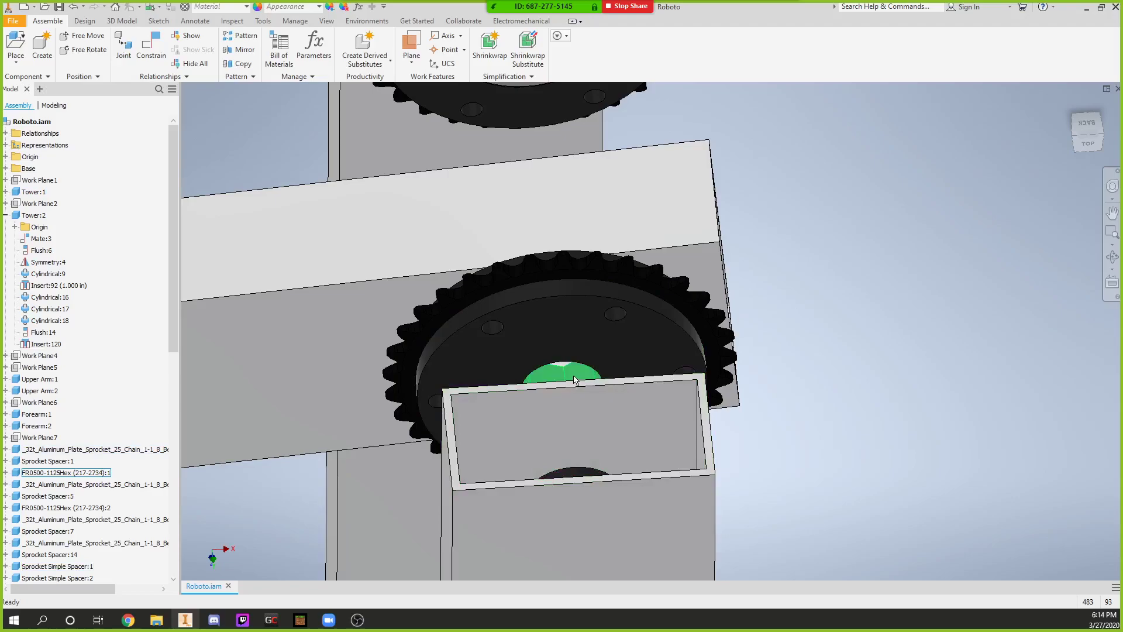
scroll(760, 350, down, 3)
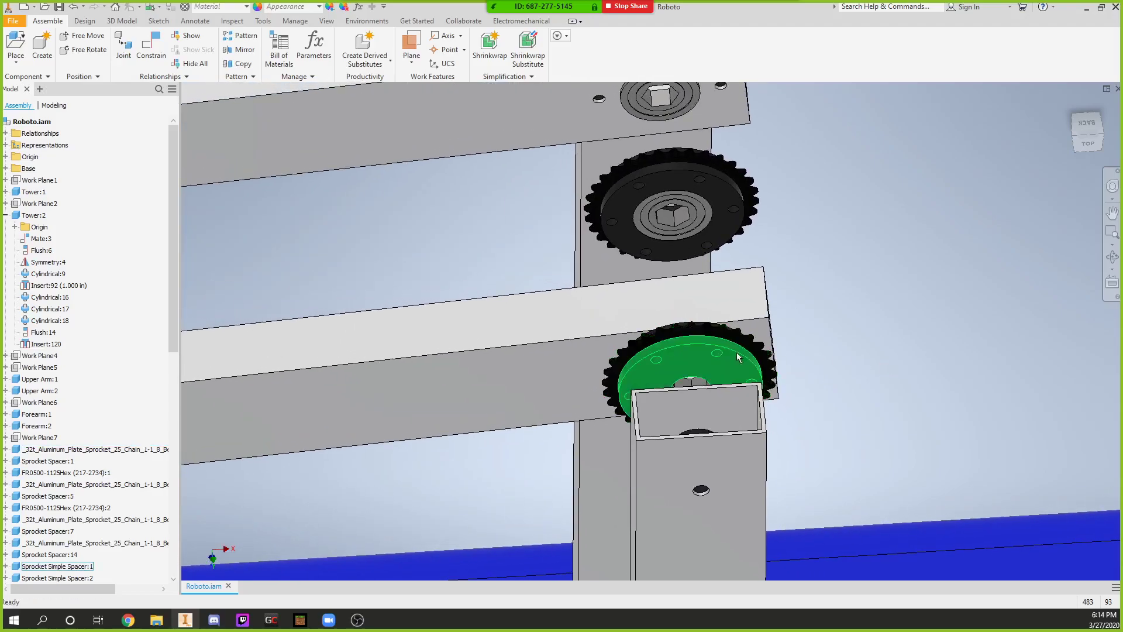
Compare the sprockets along the shoulder axis, highlight the one beside Upper Arm:1, and select Upper Arm:1 in the full robot view
click(727, 329)
scroll(710, 290, down, 3)
middle_drag(709, 292, 686, 335)
click(654, 150)
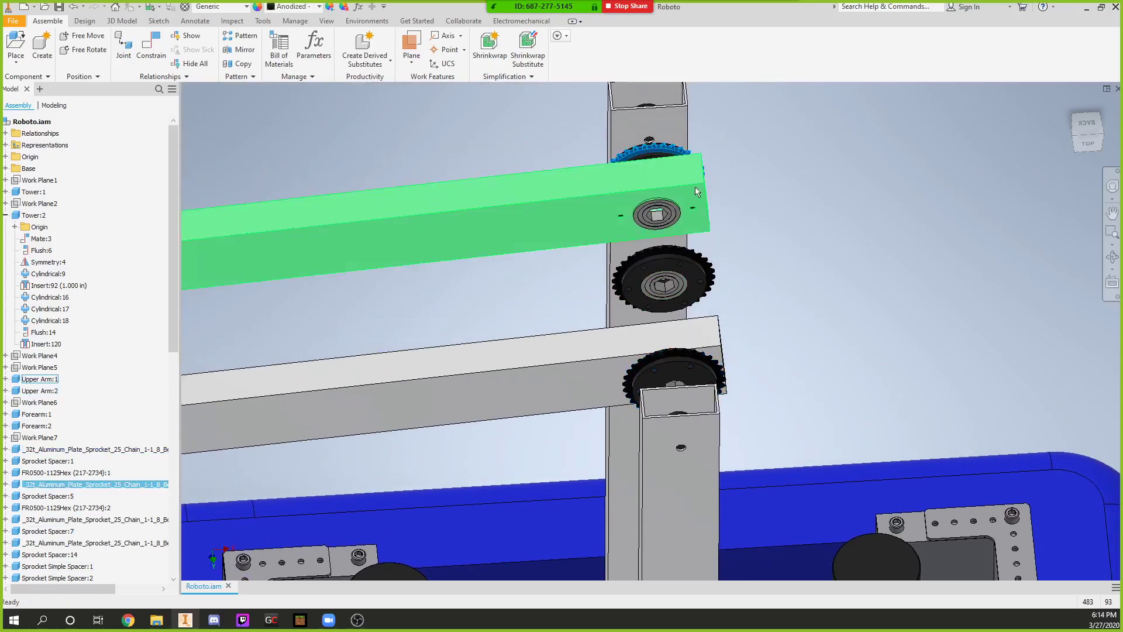
scroll(697, 191, down, 4)
shift+middle_drag(614, 403, 545, 447)
scroll(523, 437, down, 3)
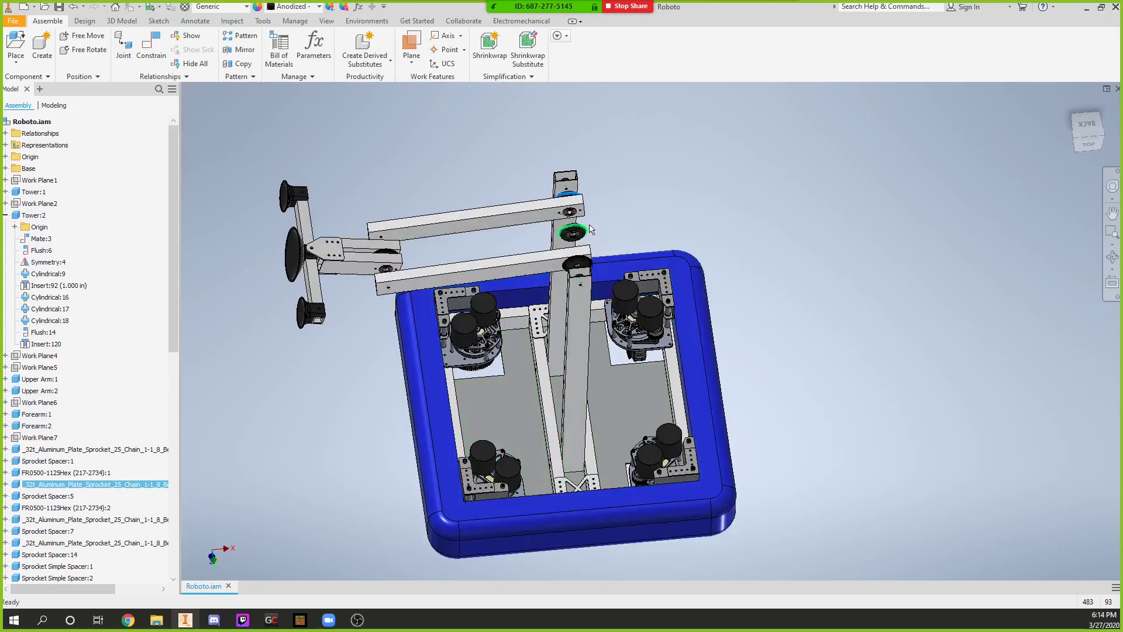
click(434, 233)
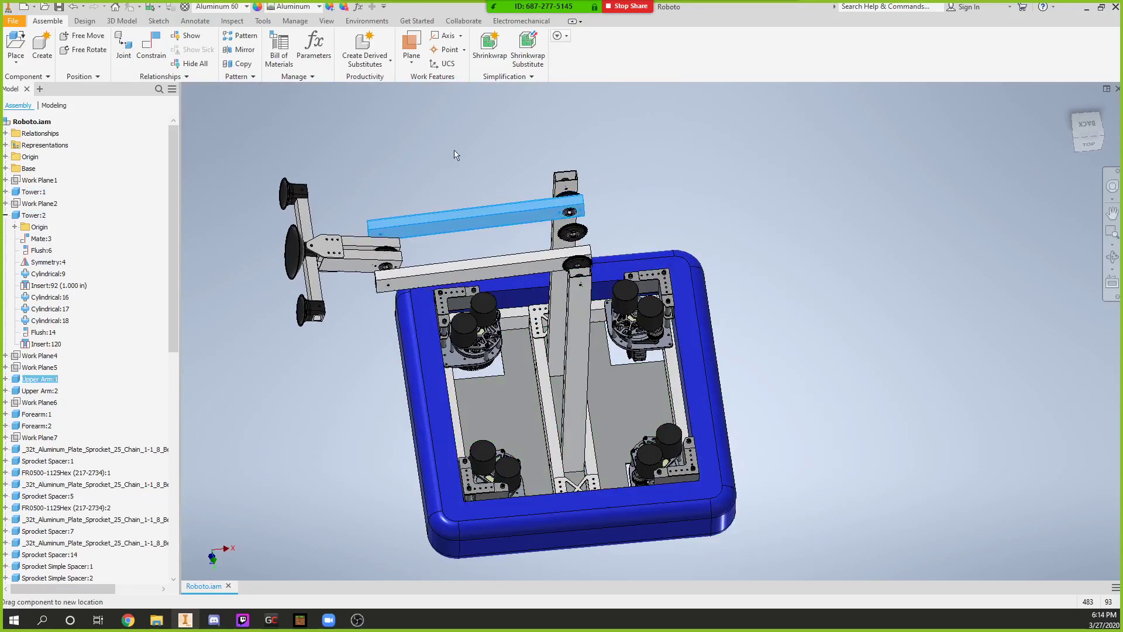
Examine the middle shoulder sprocket and its position between Upper Arm:1 and Upper Arm:2 from several angles
drag(456, 155, 609, 94)
drag(432, 252, 550, 209)
scroll(550, 209, up, 5)
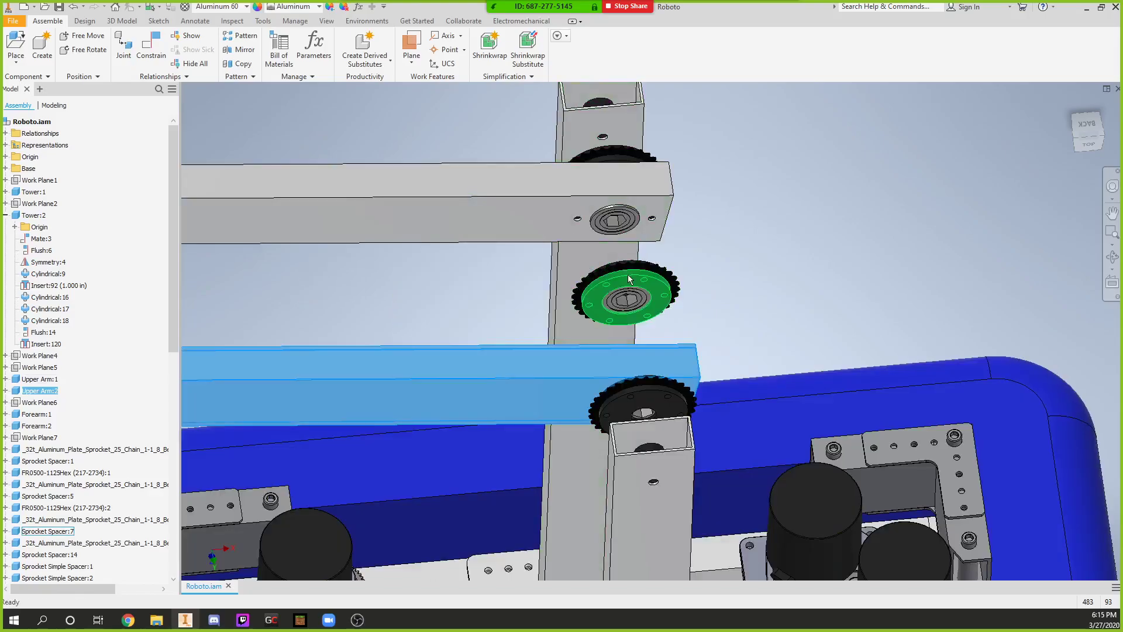
click(668, 297)
click(692, 261)
scroll(692, 261, down, 4)
shift+middle_drag(692, 262, 658, 314)
scroll(658, 314, up, 5)
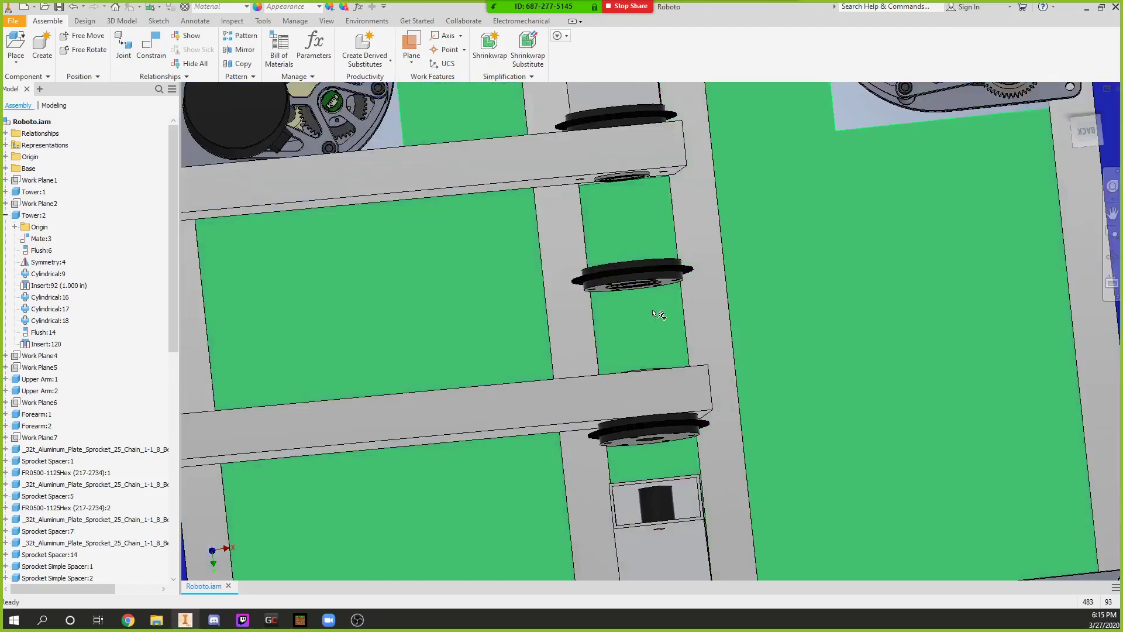
drag(654, 311, 636, 234)
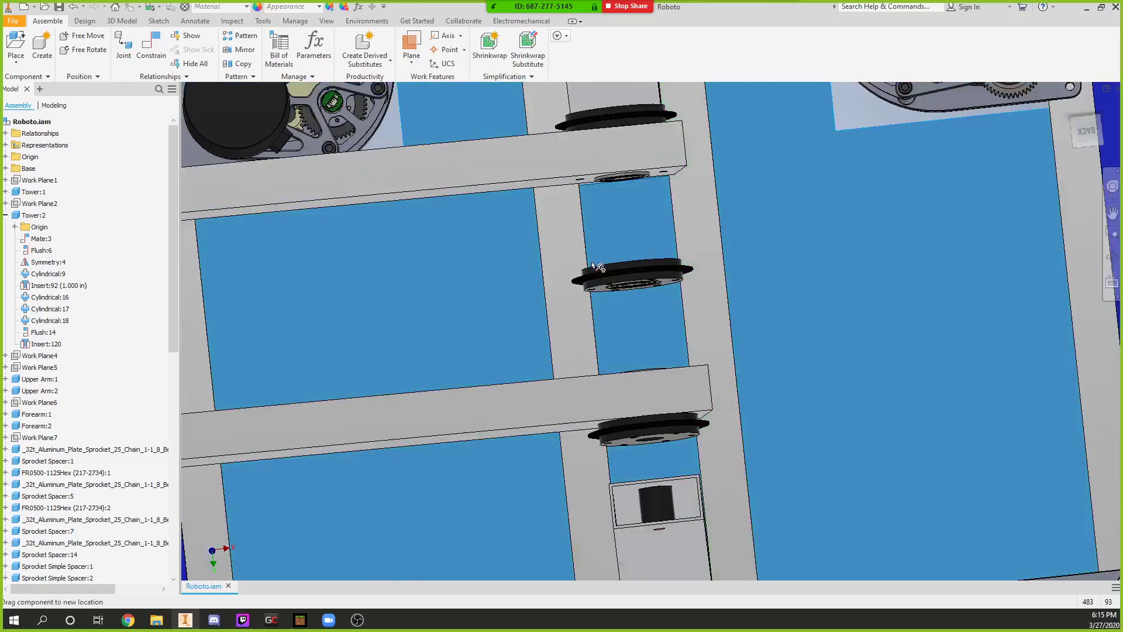
scroll(598, 266, down, 3)
middle_drag(577, 279, 638, 256)
key(Escape)
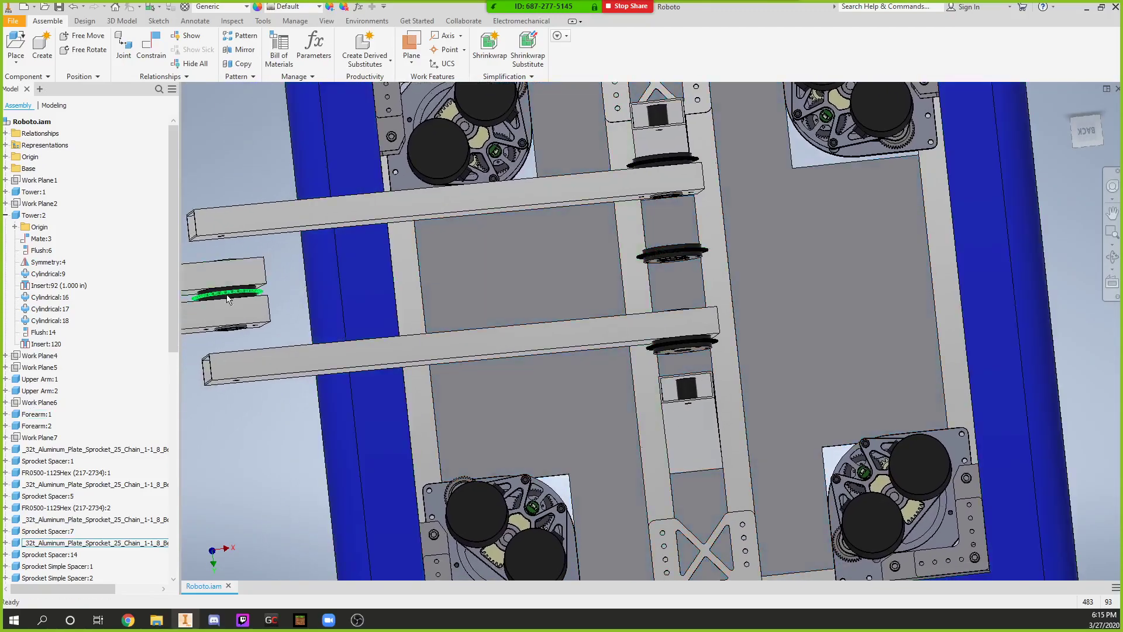
Highlight the sprocket between the two forearms, then highlight each forearm around it
click(229, 300)
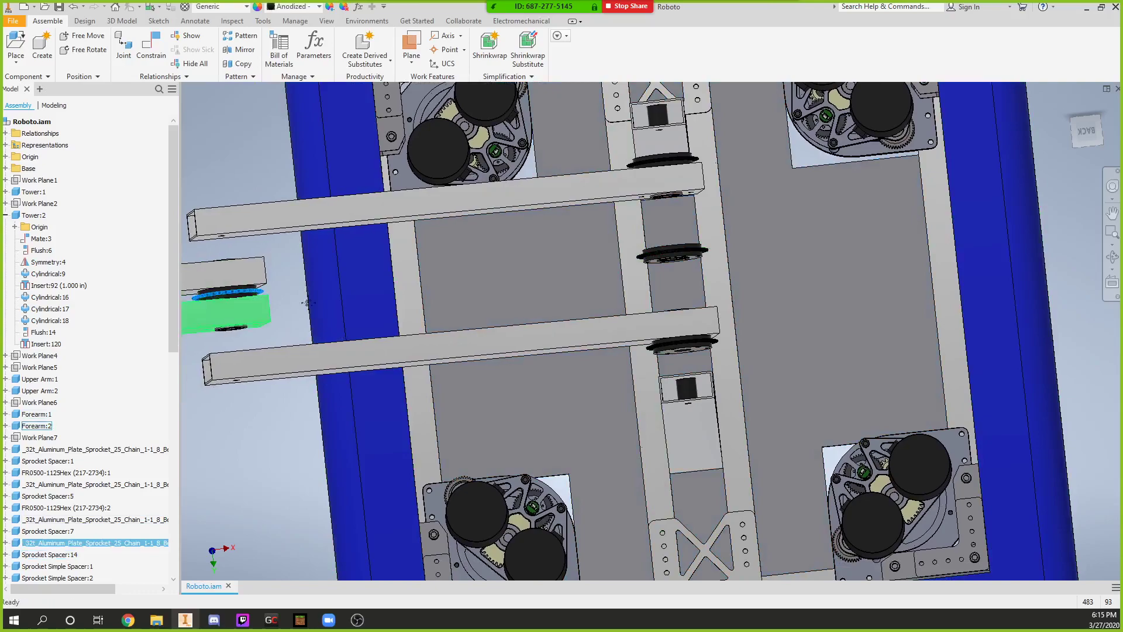
middle_drag(260, 308, 560, 293)
scroll(438, 323, up, 3)
click(492, 303)
click(465, 227)
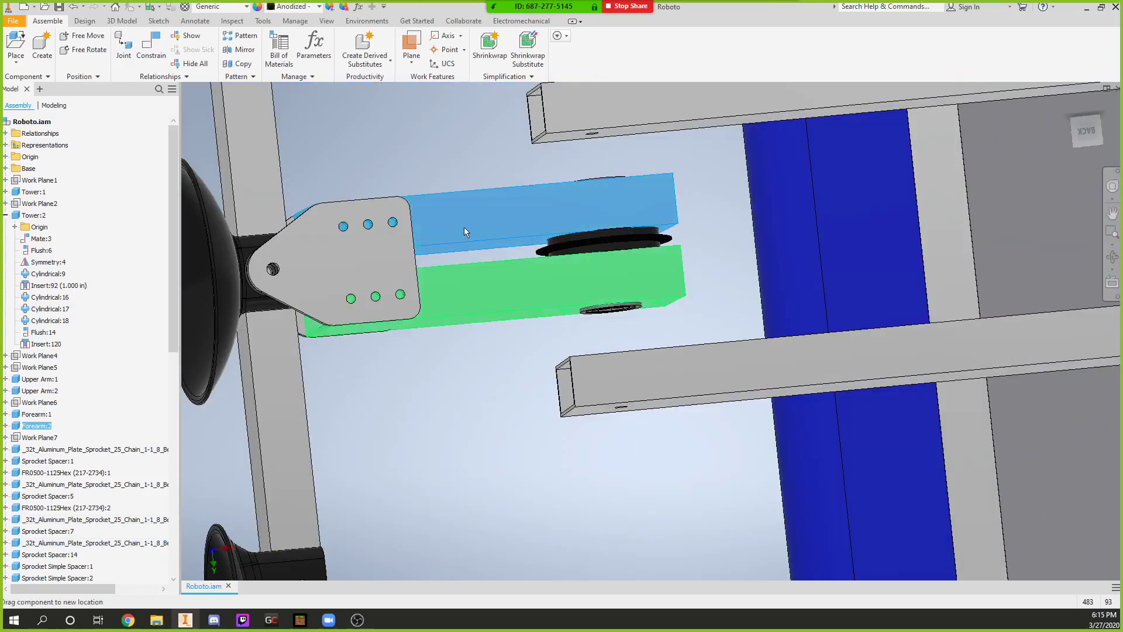
key(Escape)
Trace the drive layout in the full robot view, highlighting Forearm:2 and then the middle shoulder sprocket
scroll(422, 338, down, 3)
scroll(422, 339, down, 3)
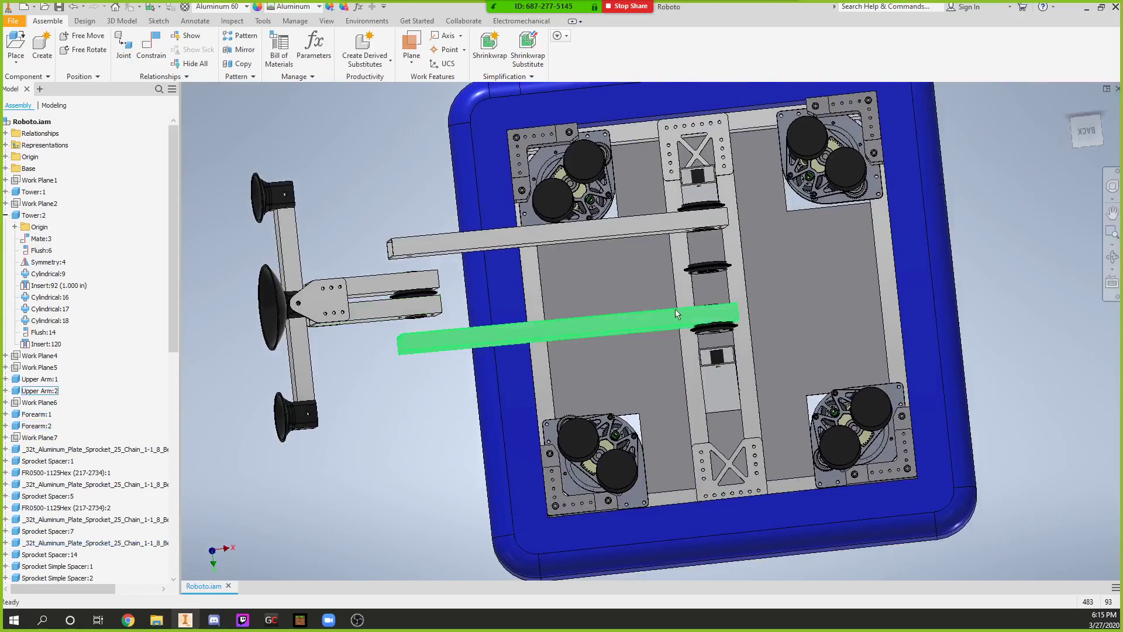
click(422, 342)
click(405, 303)
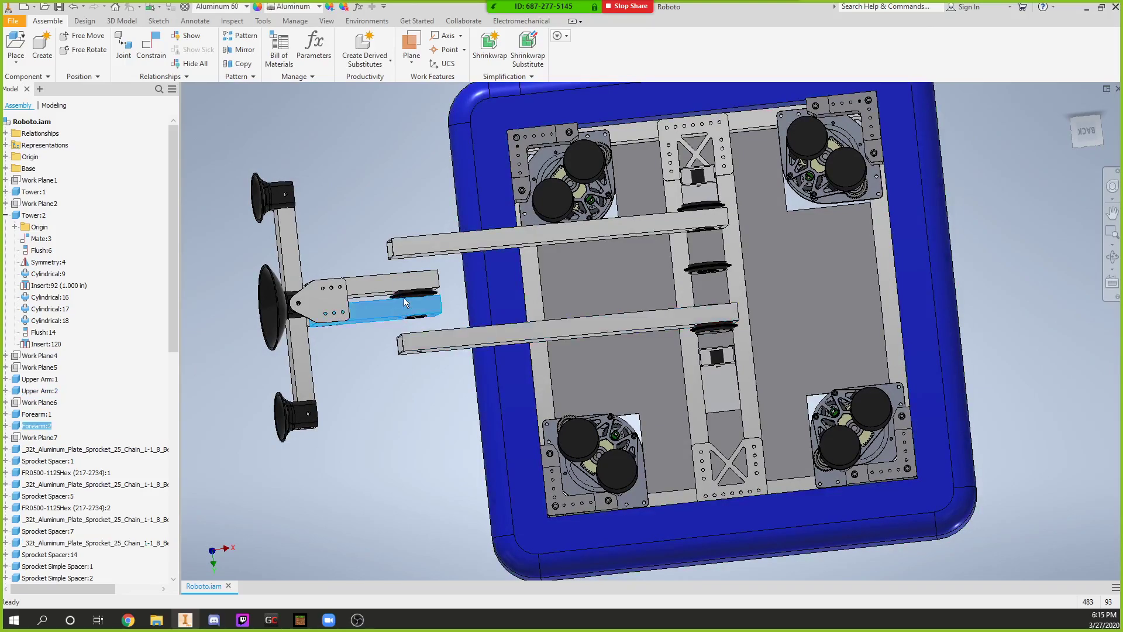
click(360, 349)
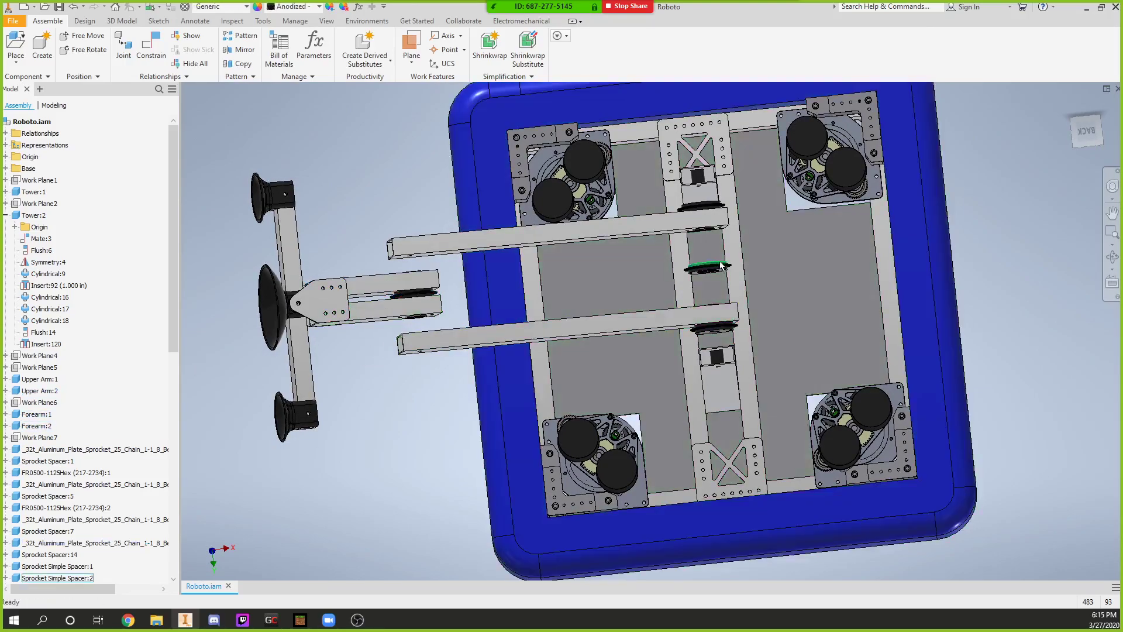
click(722, 268)
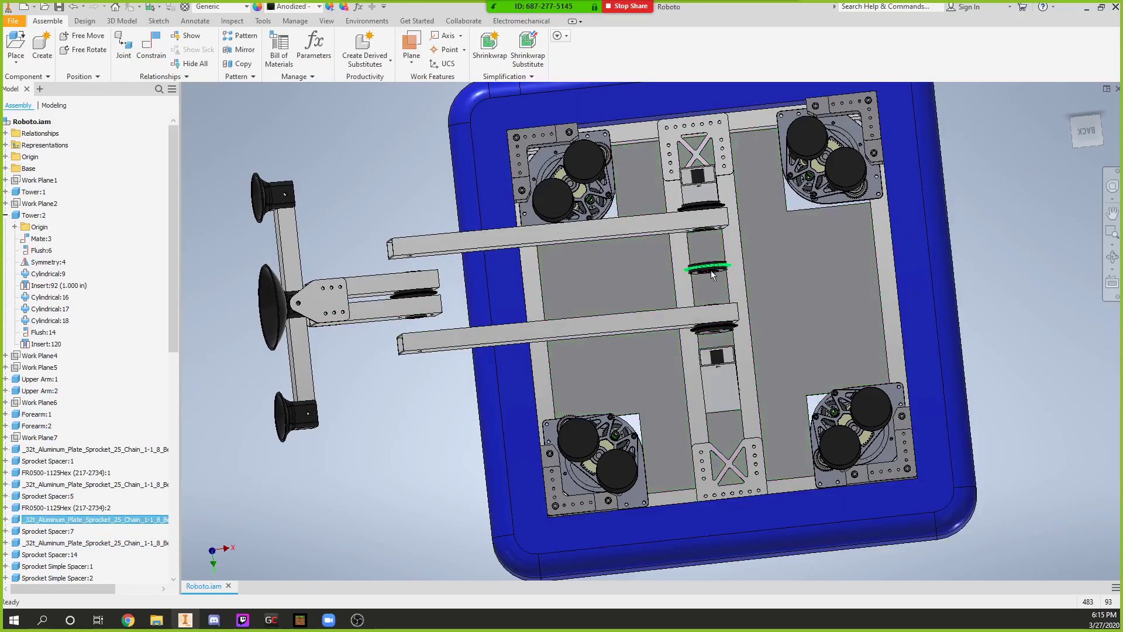
Duplicate the middle shoulder sprocket and place the copy just below the original's spacer
scroll(723, 270, up, 5)
key(F2)
mouse_move(611, 308)
shift+middle_down()
mouse_move(650, 258)
mouse_move(597, 316)
shift+middle_up()
scroll(593, 320, down, 3)
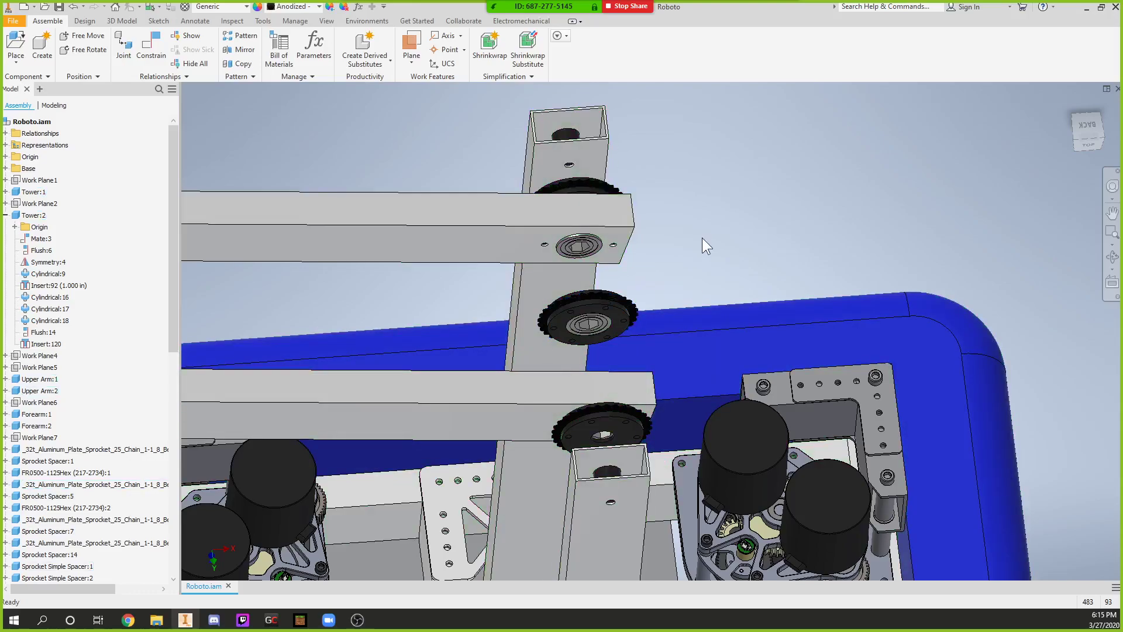
scroll(631, 308, up, 4)
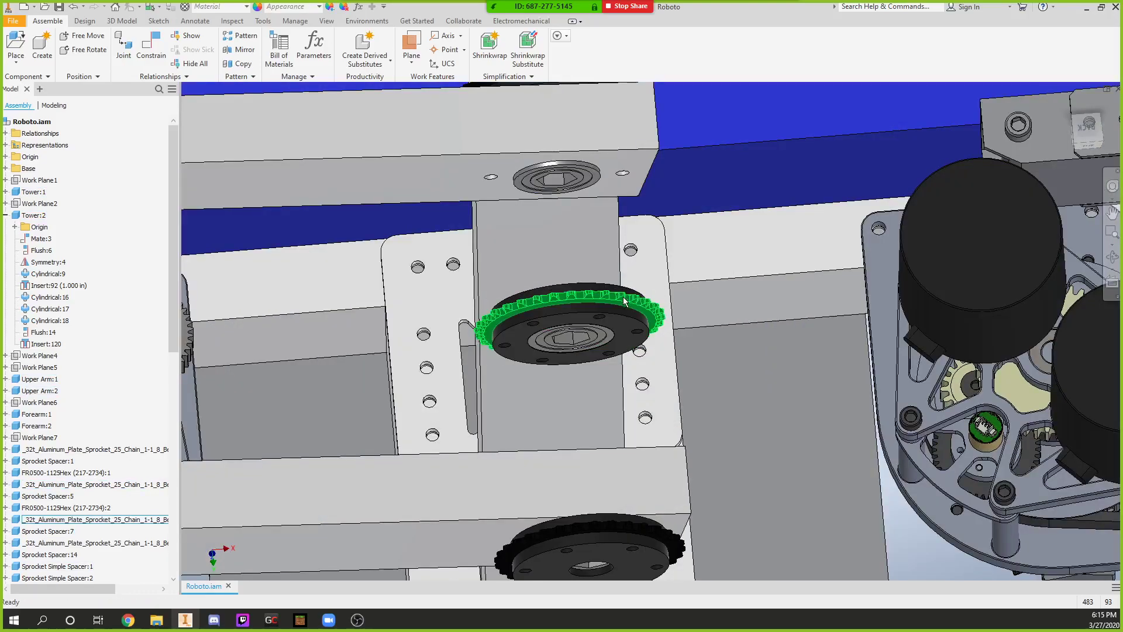
click(626, 298)
drag(623, 290, 604, 383)
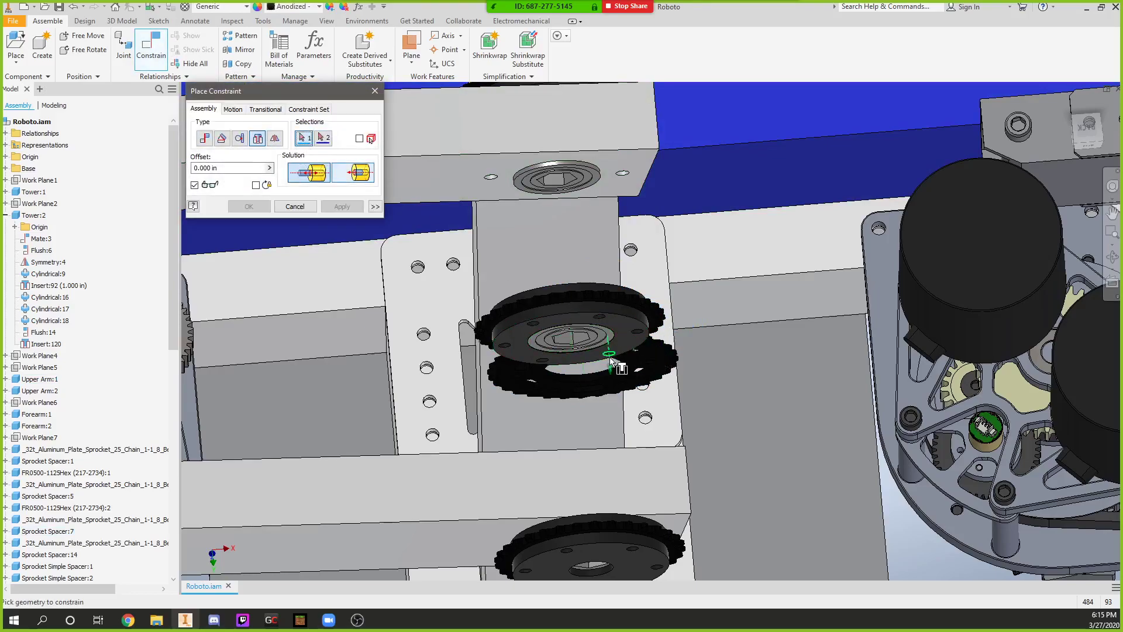
Constrain the copied sprocket's centre hole to the circular edge around the bearing with an Insert constraint at 0.000 in offset
scroll(662, 369, down, 5)
click(666, 392)
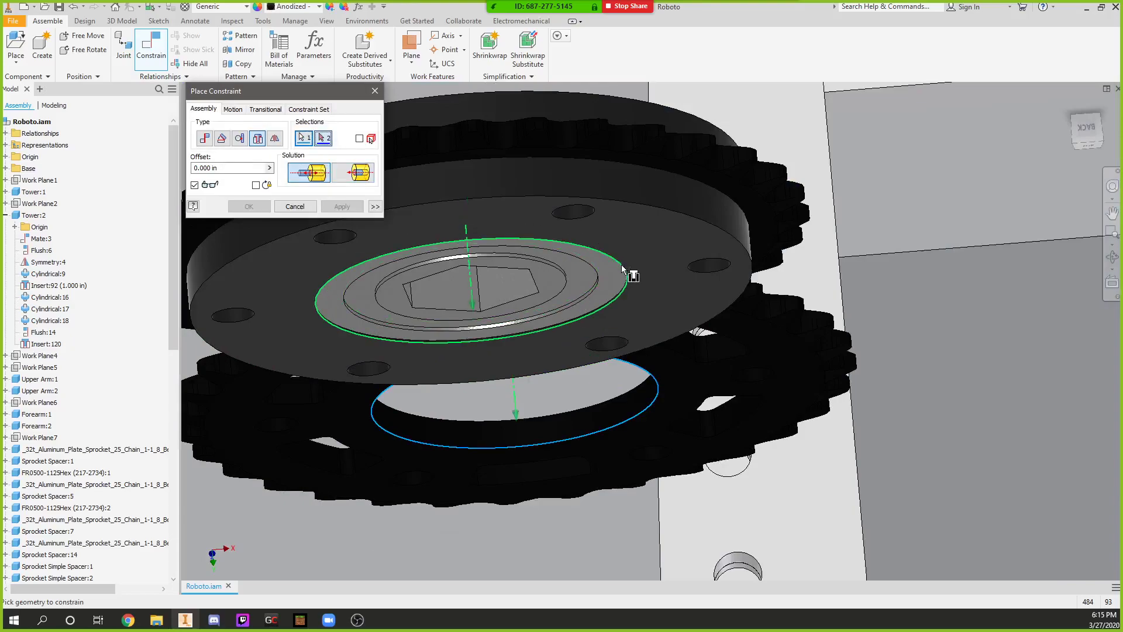
click(621, 263)
scroll(621, 269, up, 3)
click(344, 206)
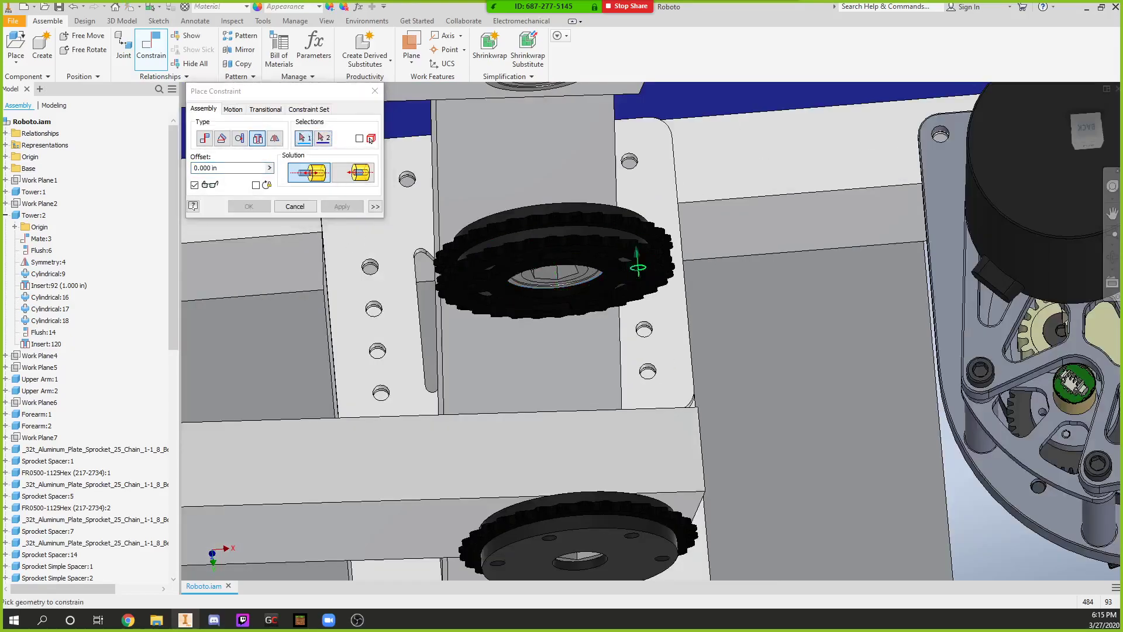
scroll(466, 341, up, 2)
key(Escape)
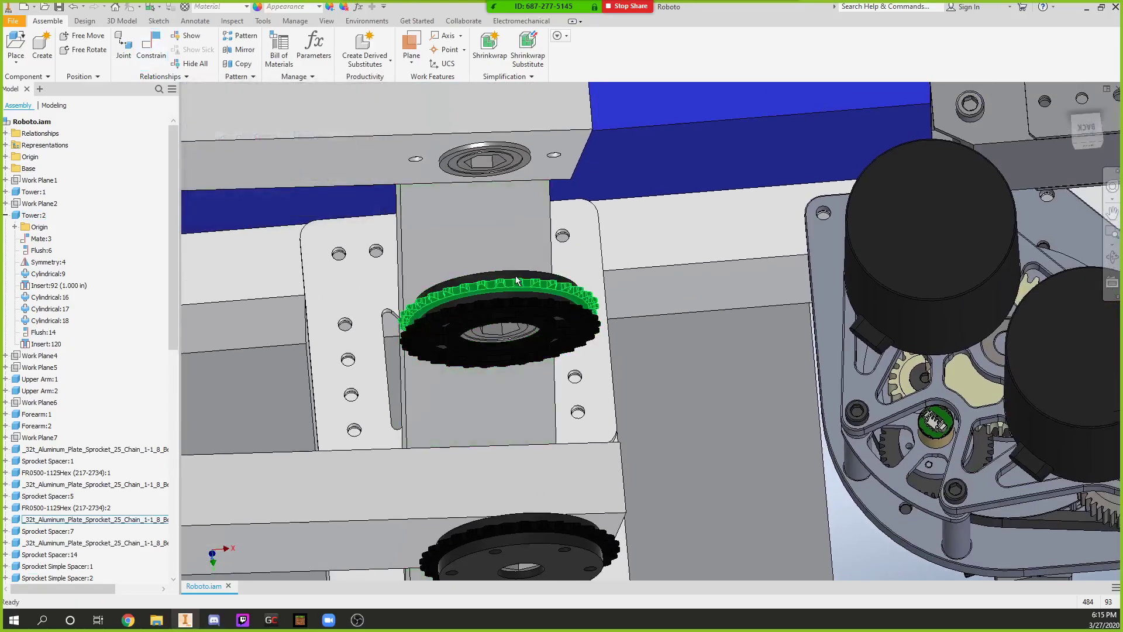
Inspect the paired middle shoulder sprockets, highlighting the original and then the added one
click(535, 288)
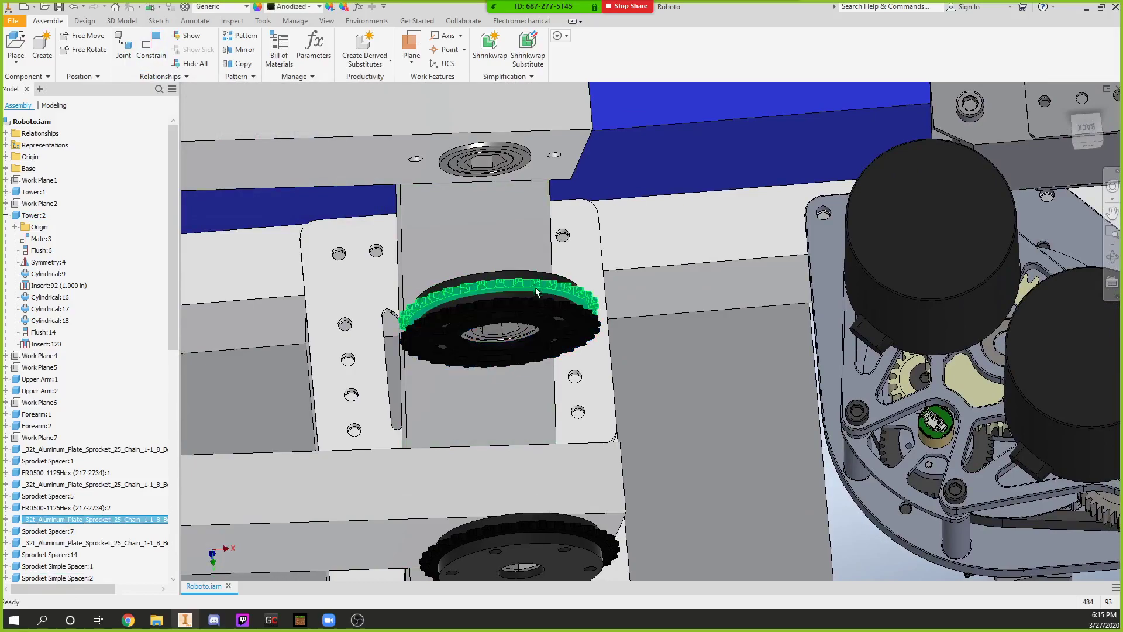
click(530, 297)
click(530, 297)
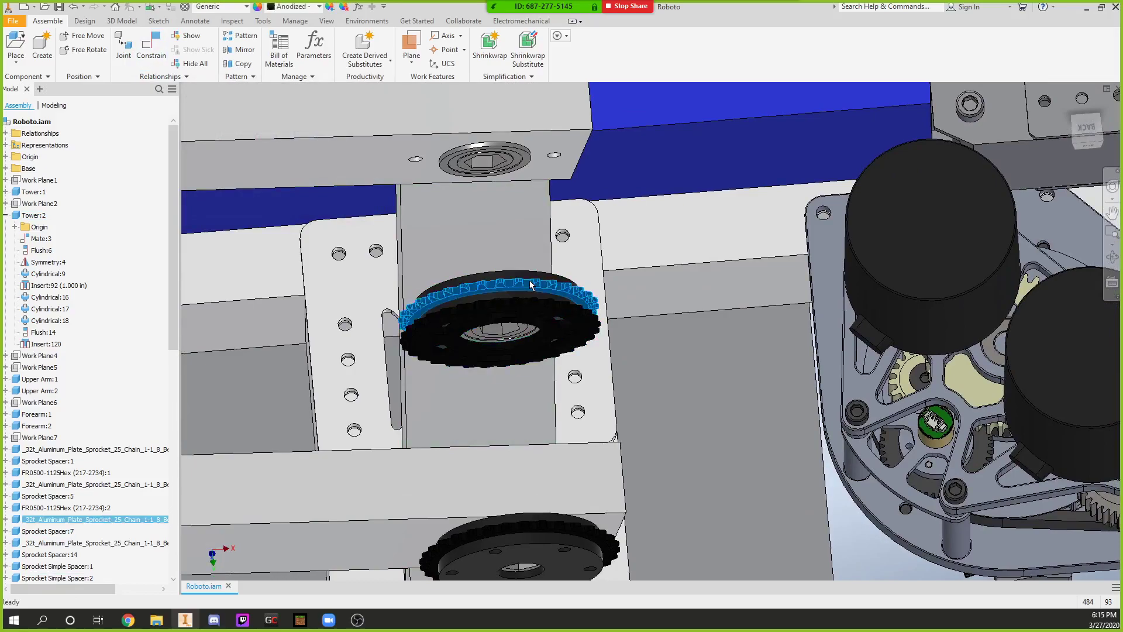
scroll(598, 279, up, 5)
ctrl+click(597, 279)
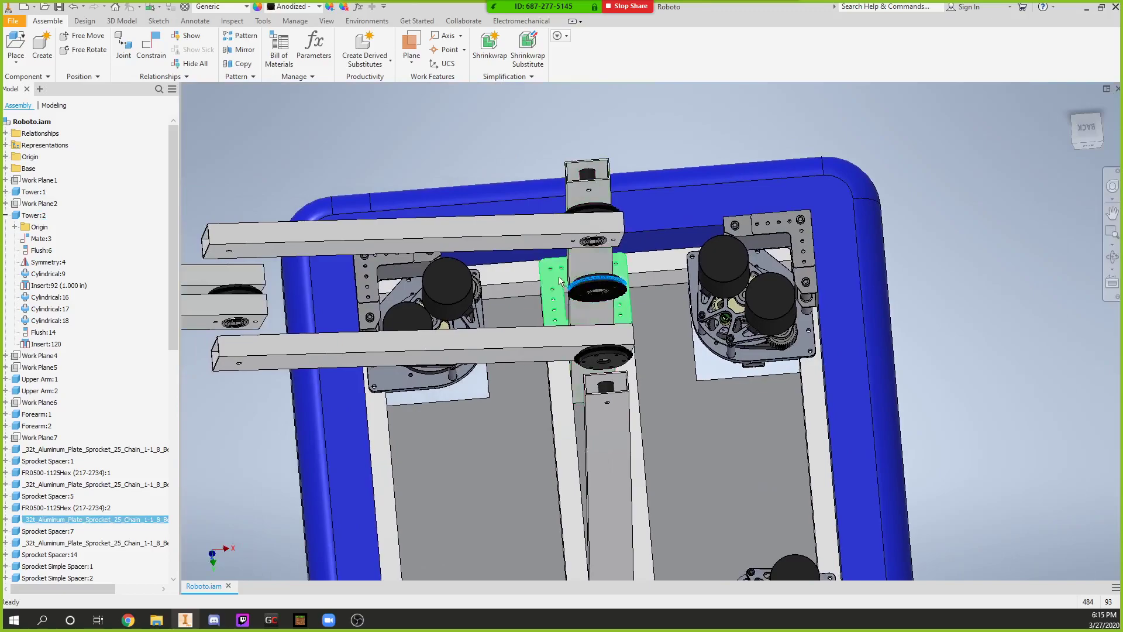
ctrl+click(590, 286)
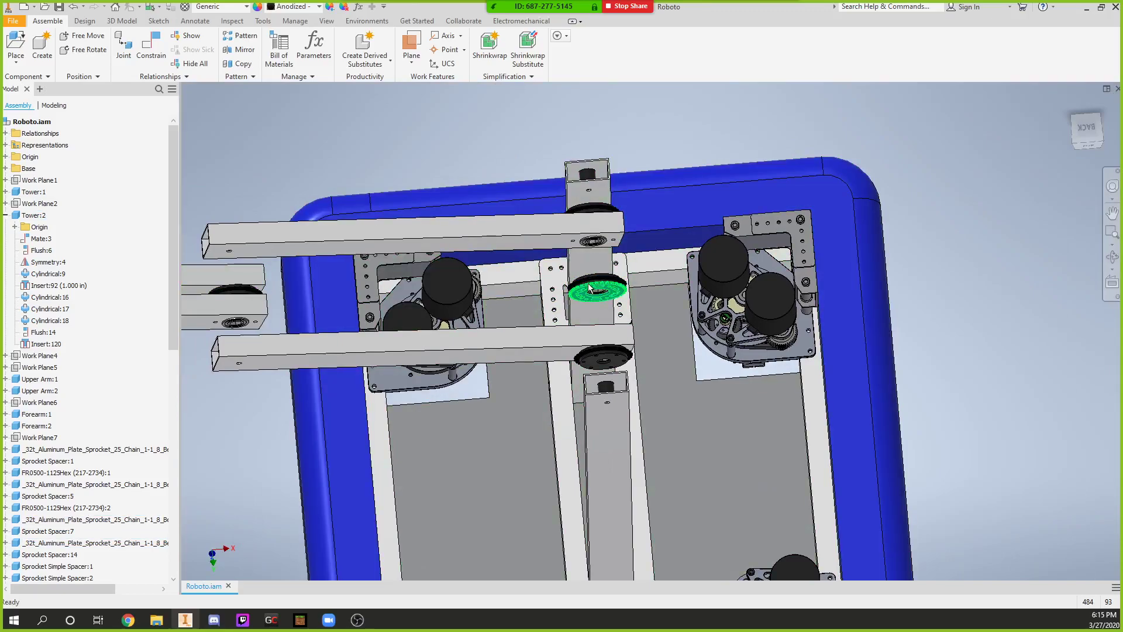
click(703, 227)
Compare the paired shoulder sprockets with the forearm joint, highlighting the forearm sprocket and then Upper Arm:2
middle_drag(672, 479, 691, 432)
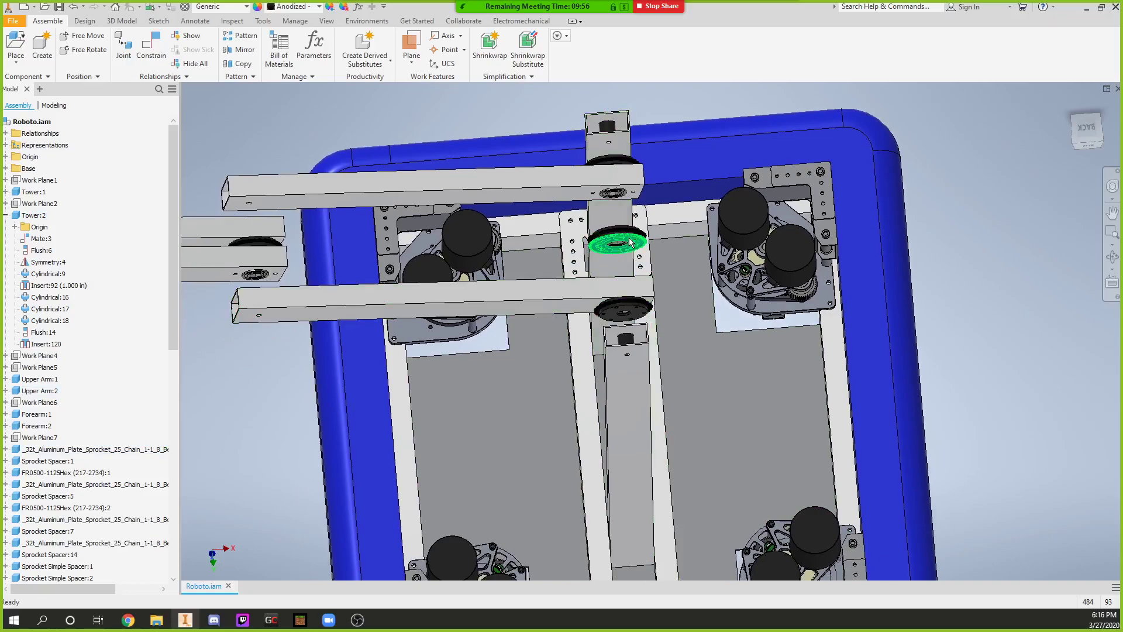
scroll(251, 244, down, 2)
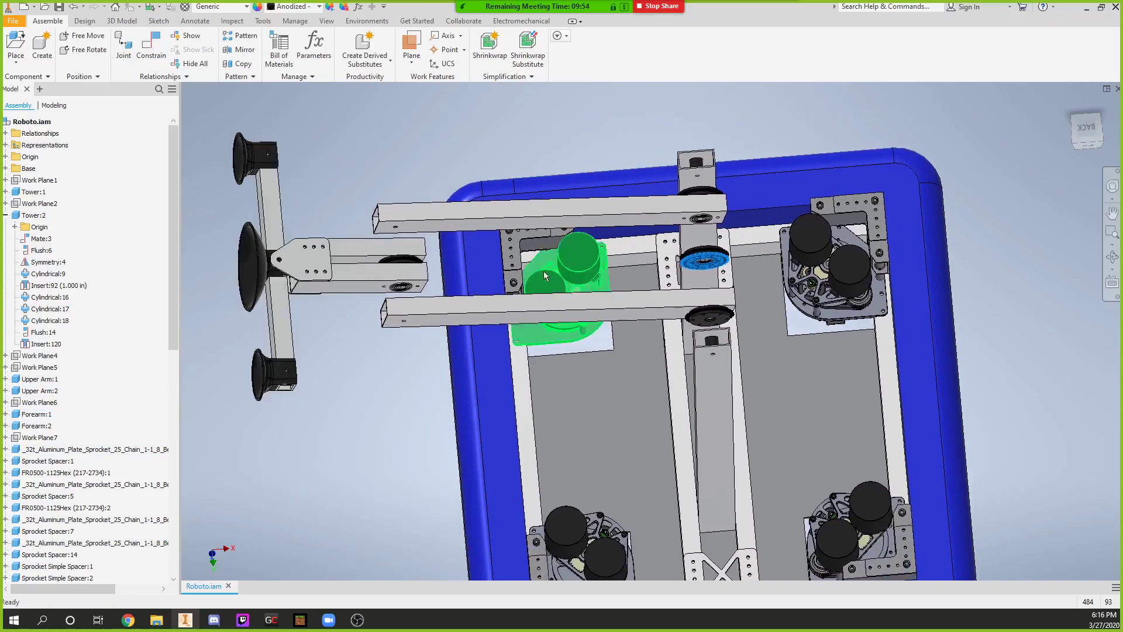
drag(410, 260, 491, 247)
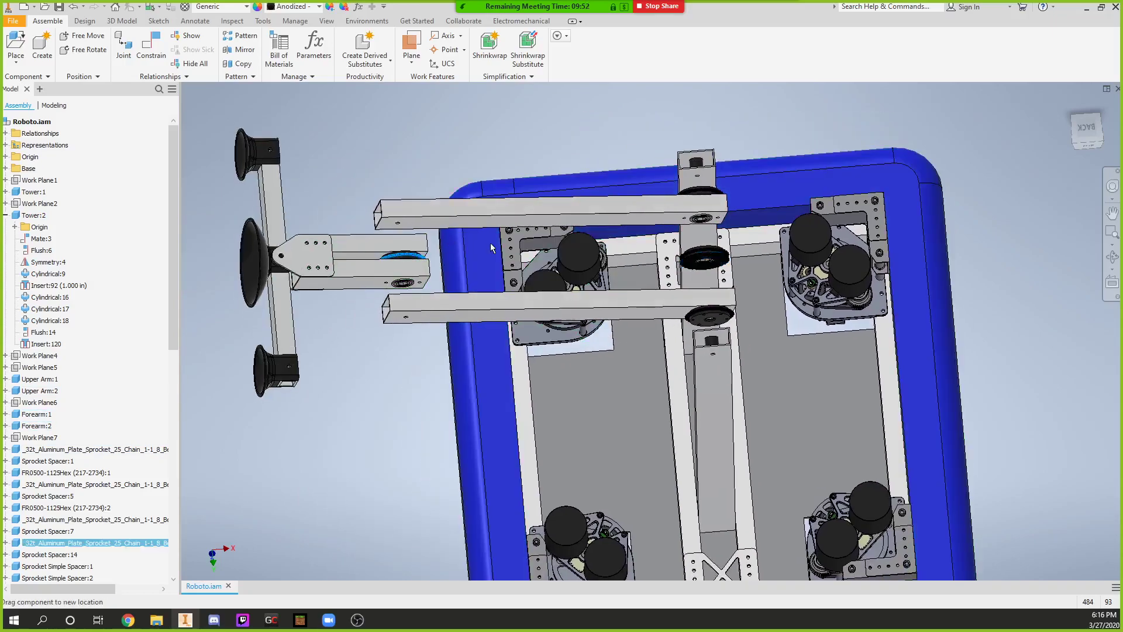
drag(256, 263, 254, 266)
click(512, 310)
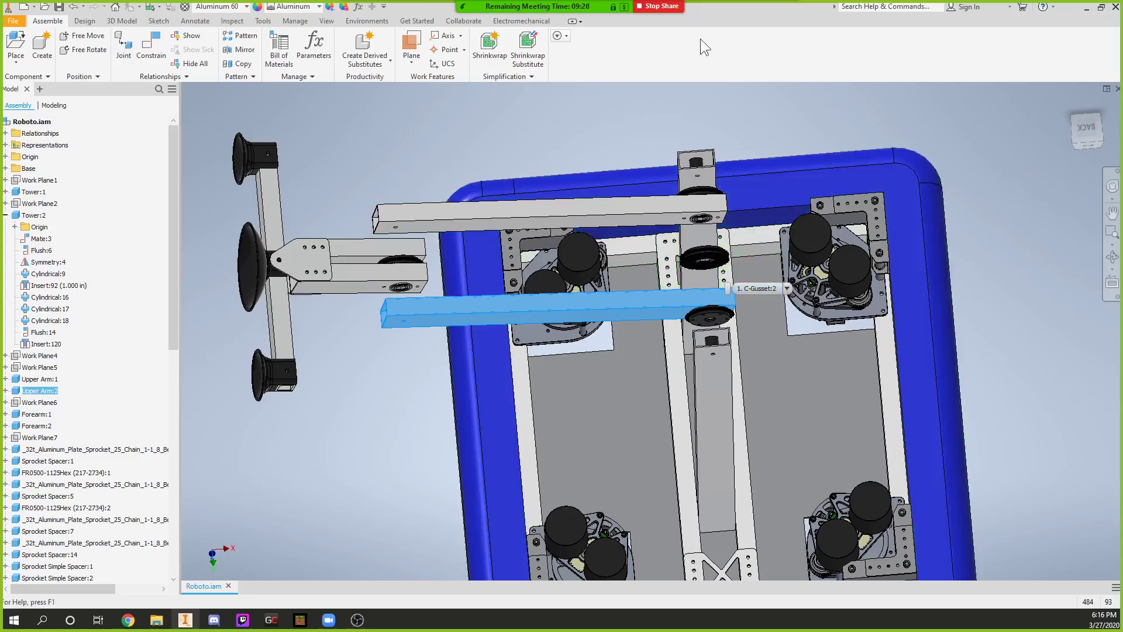
Inspect the joint at Upper Arm:1 up close, highlighting its sprocket, Sprocket Spacer:5 and the arm itself
scroll(690, 209, down, 5)
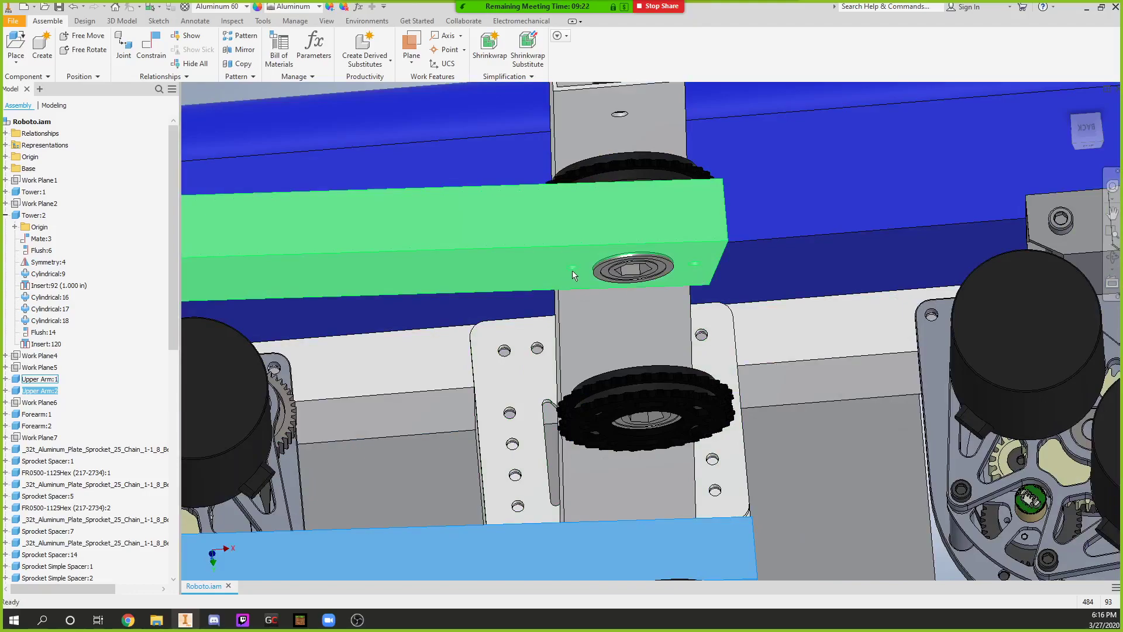
click(593, 175)
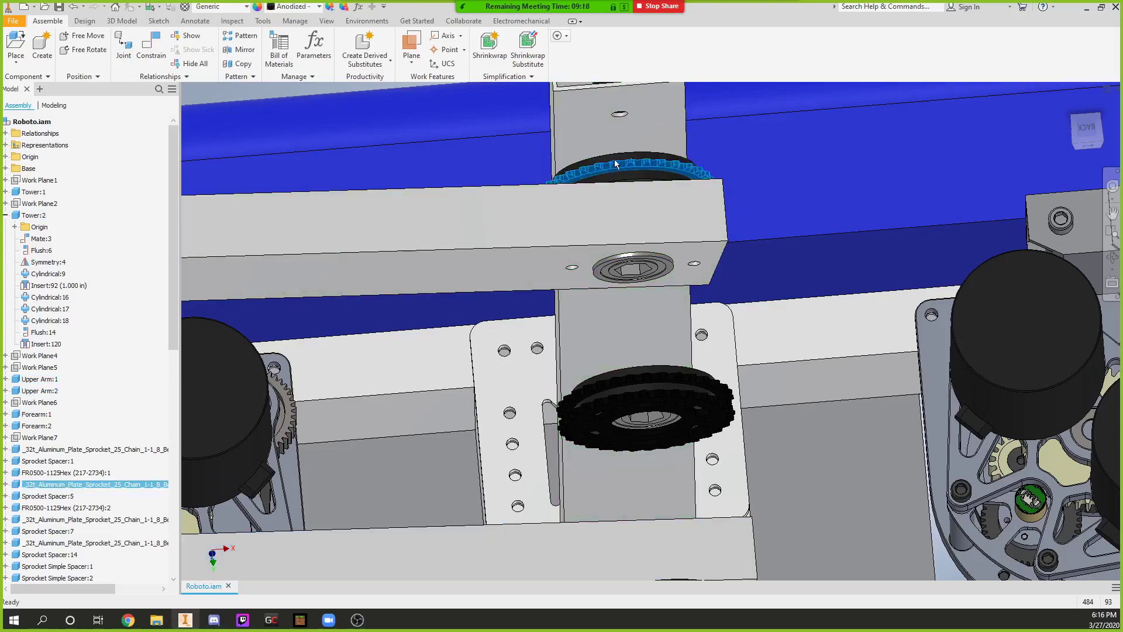
click(653, 211)
click(647, 170)
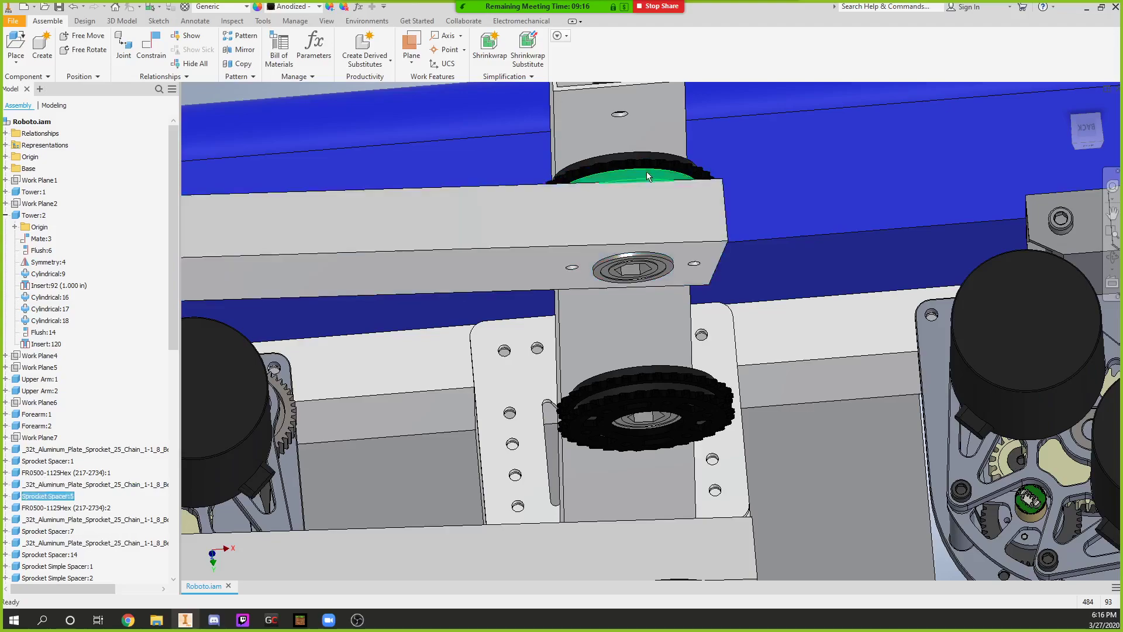
click(645, 190)
click(641, 169)
click(641, 171)
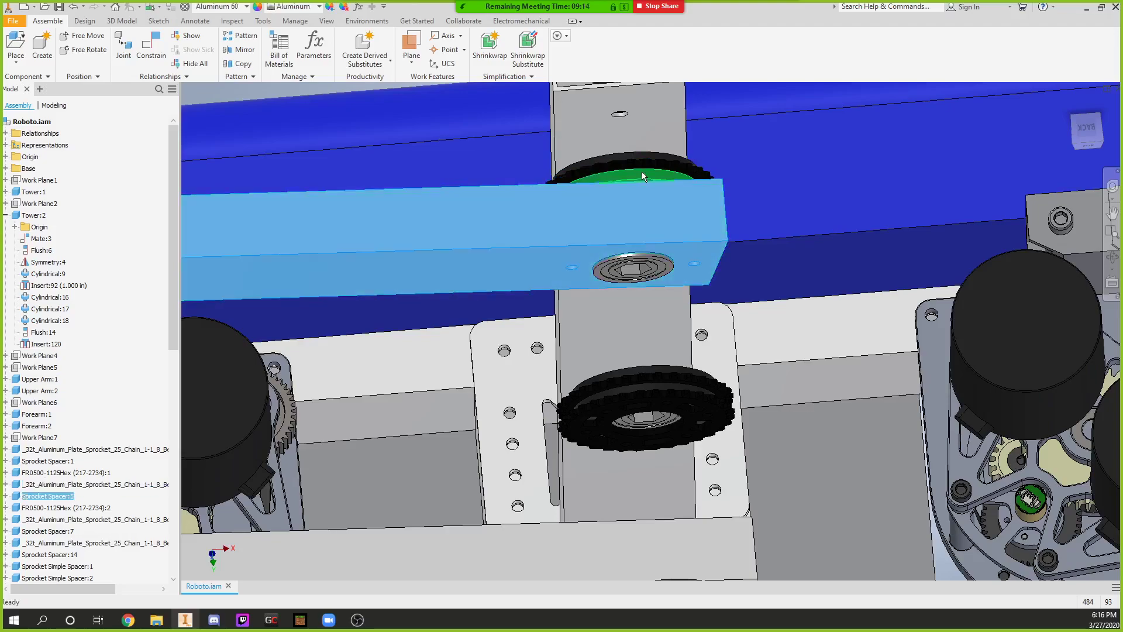
click(641, 171)
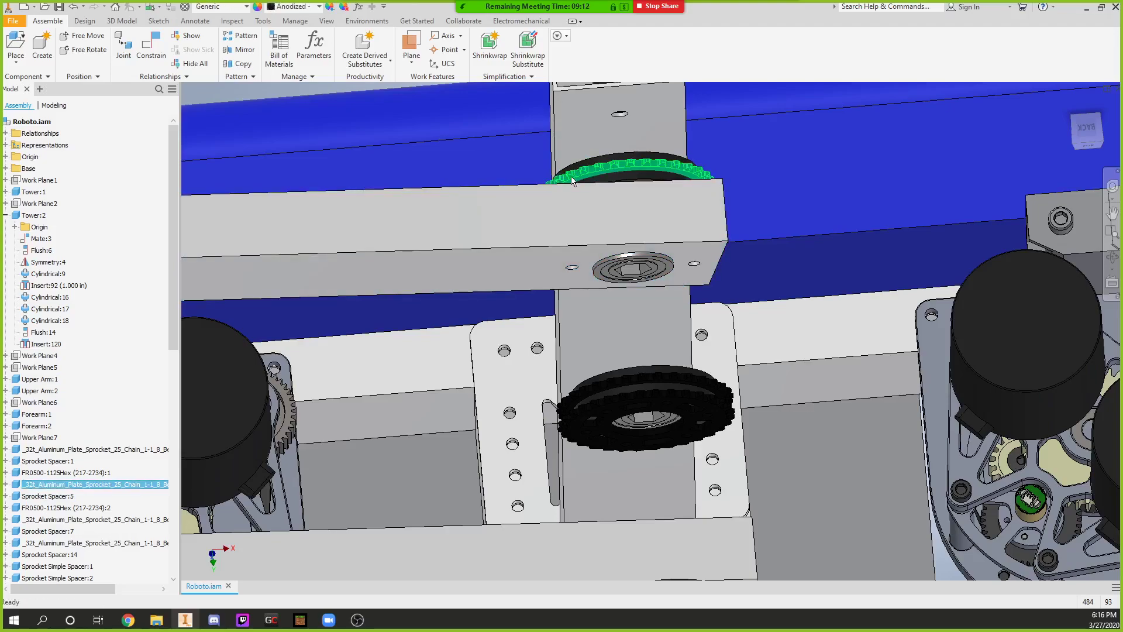
Examine how the sprocket beside Upper Arm:1 relates to the arm and Tower:2, highlighting the sprocket and the arm
scroll(657, 228, up, 3)
middle_drag(657, 228, 697, 140)
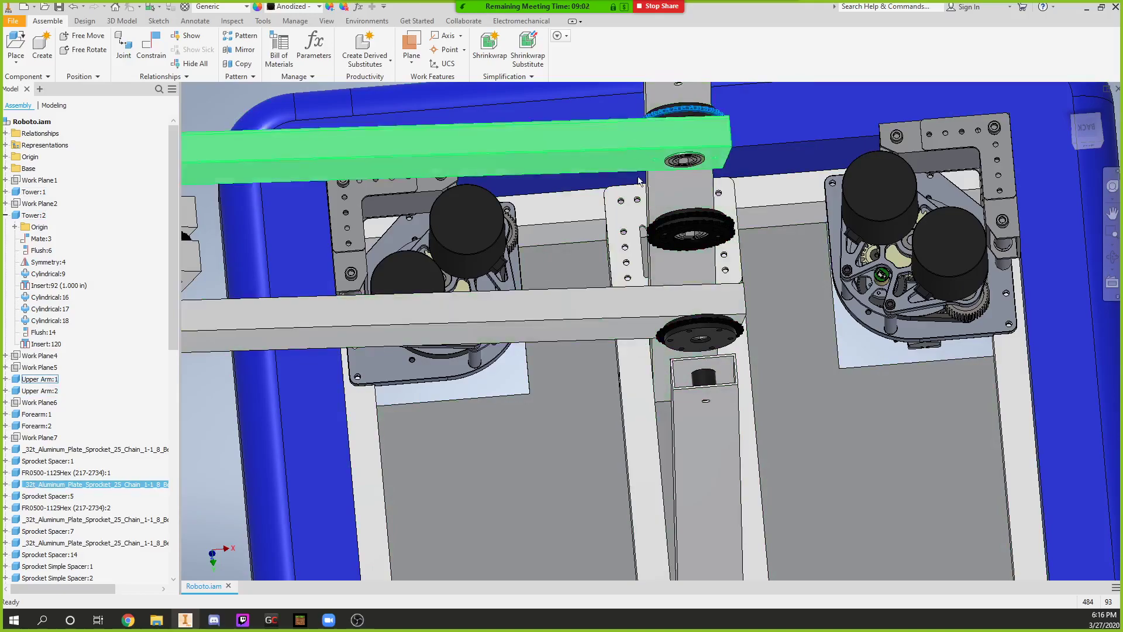
click(717, 114)
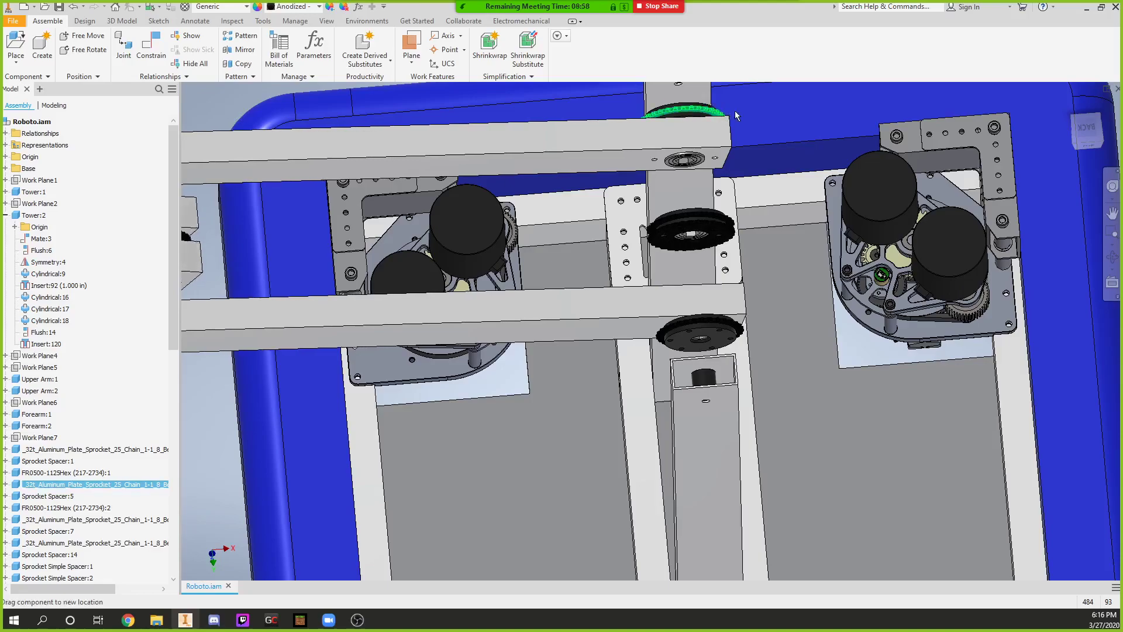
click(719, 124)
drag(485, 155, 533, 142)
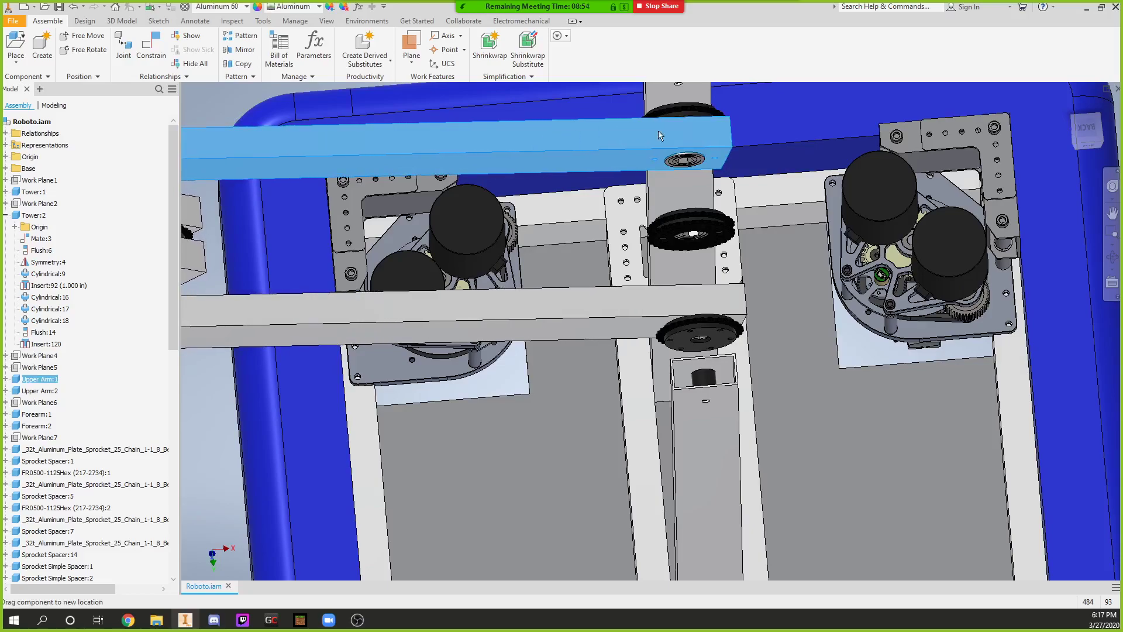
click(710, 110)
middle_drag(709, 110, 677, 269)
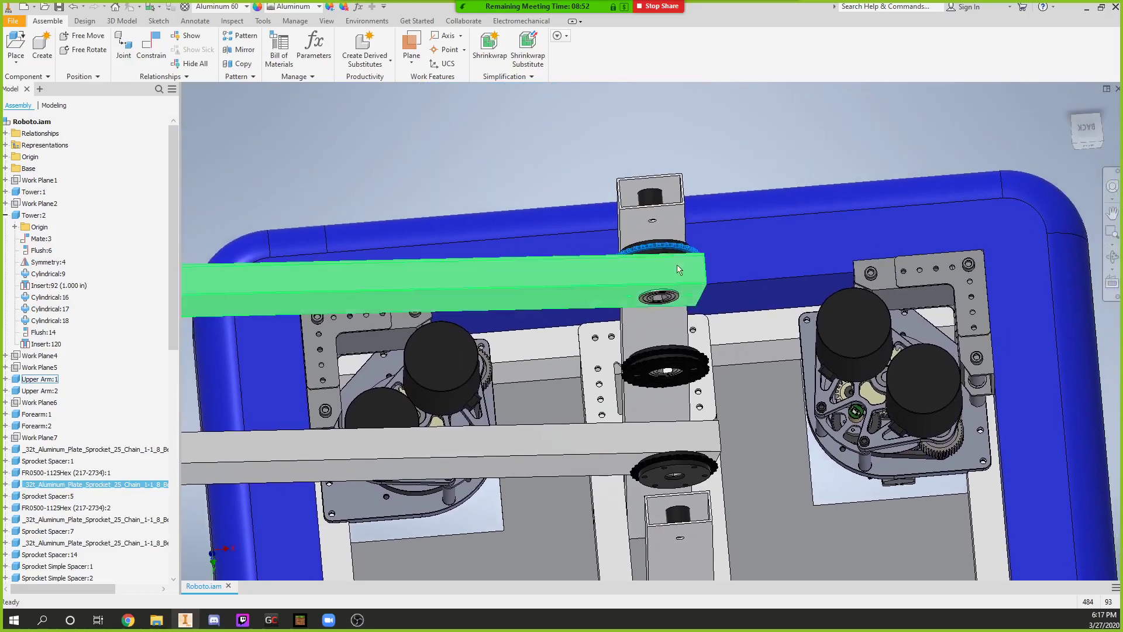
scroll(677, 269, down, 3)
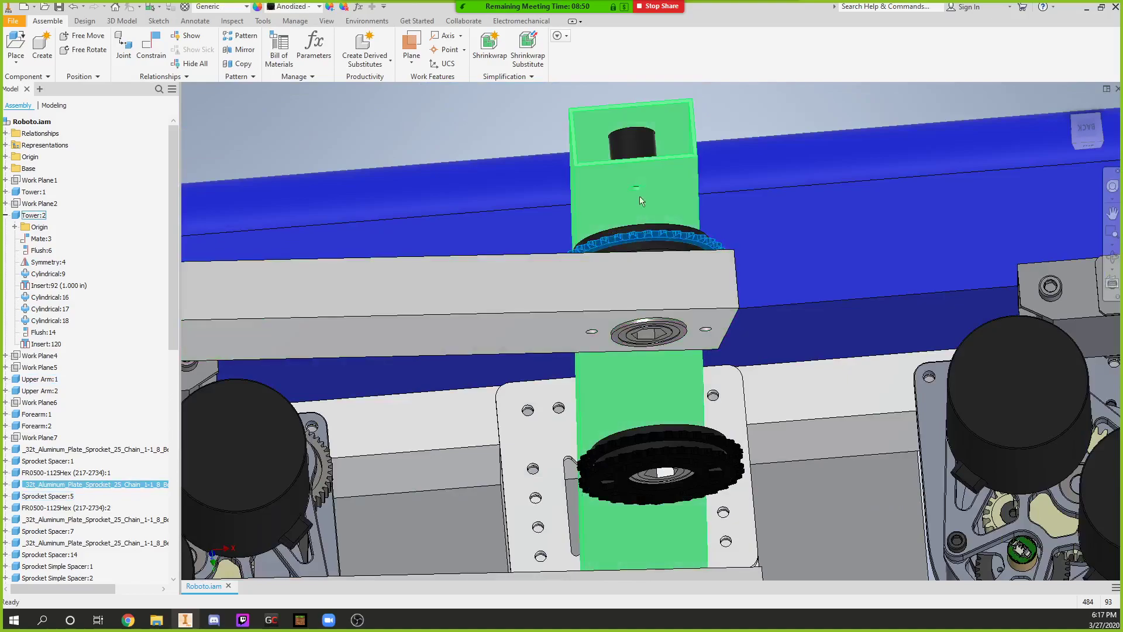
scroll(675, 314, up, 4)
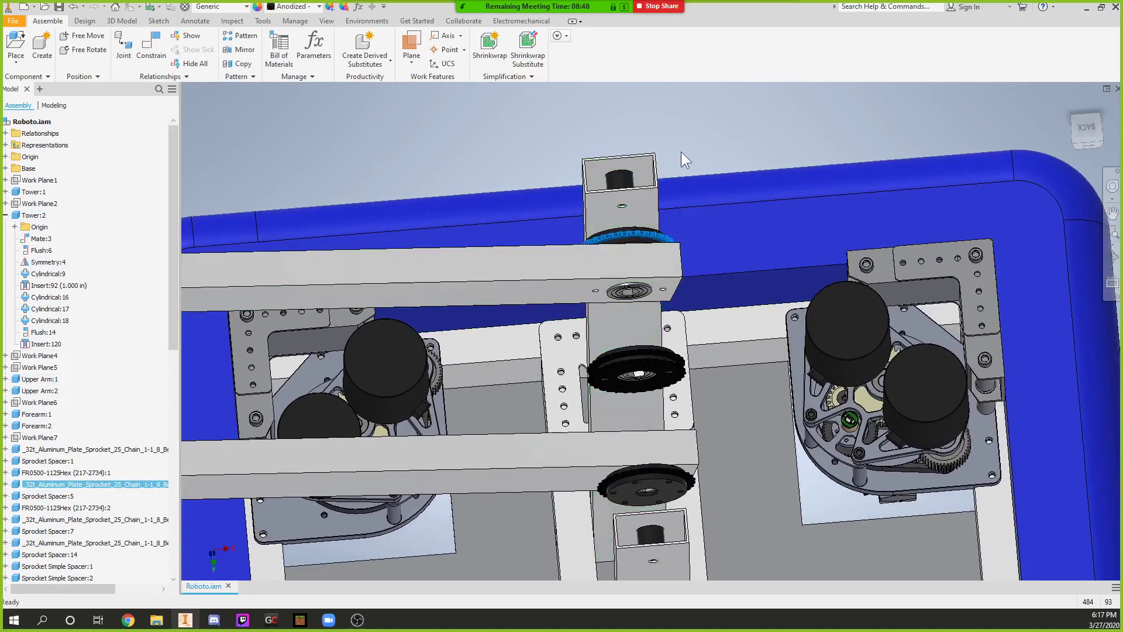
Compare the forearm joint sprocket with the paired middle shoulder sprockets, highlighting each of them in alternation
click(686, 140)
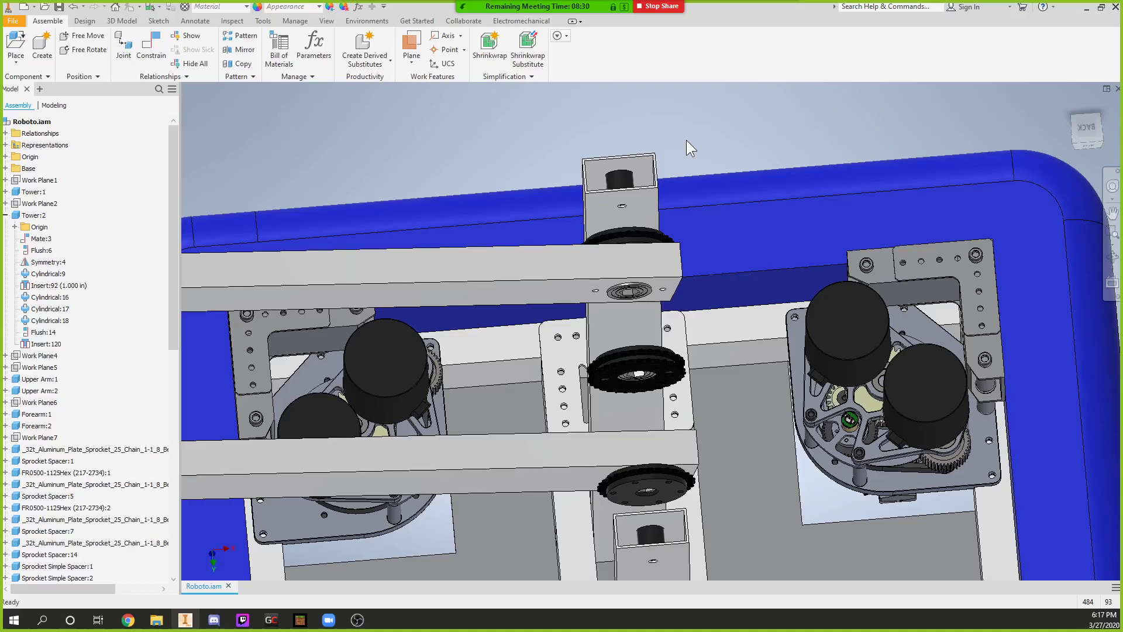
scroll(686, 139, down, 5)
scroll(452, 354, up, 5)
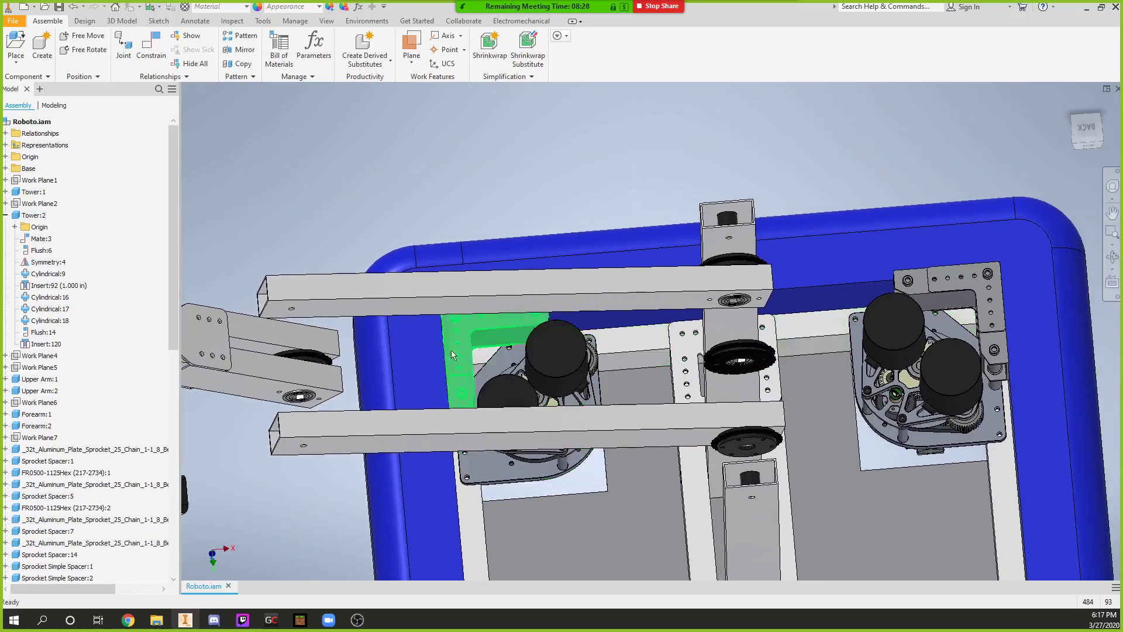
click(305, 358)
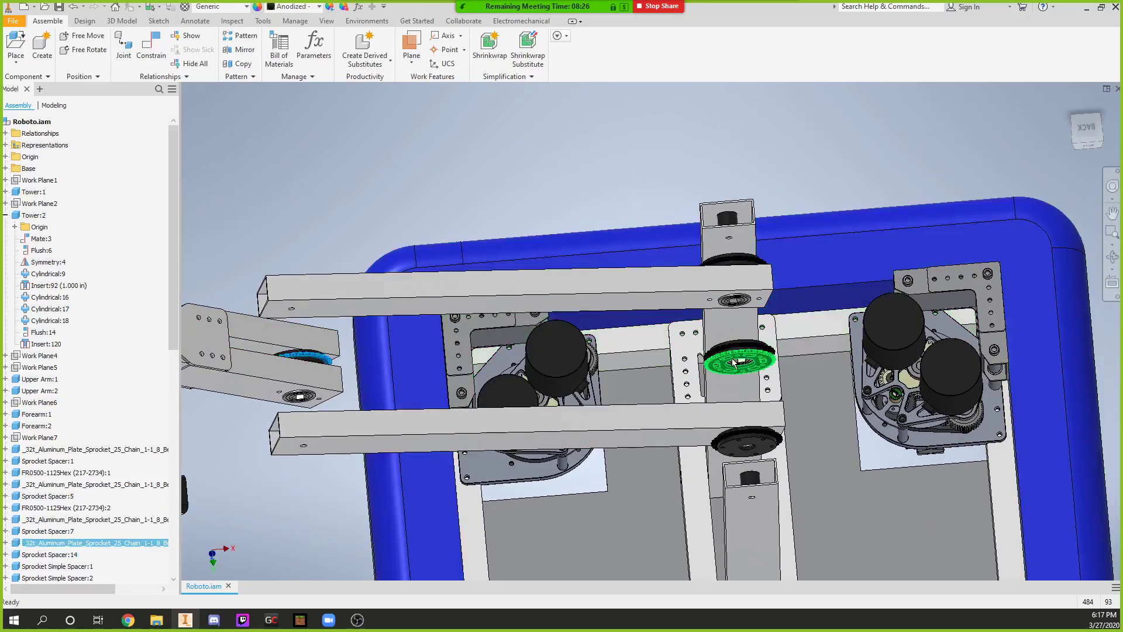
click(734, 363)
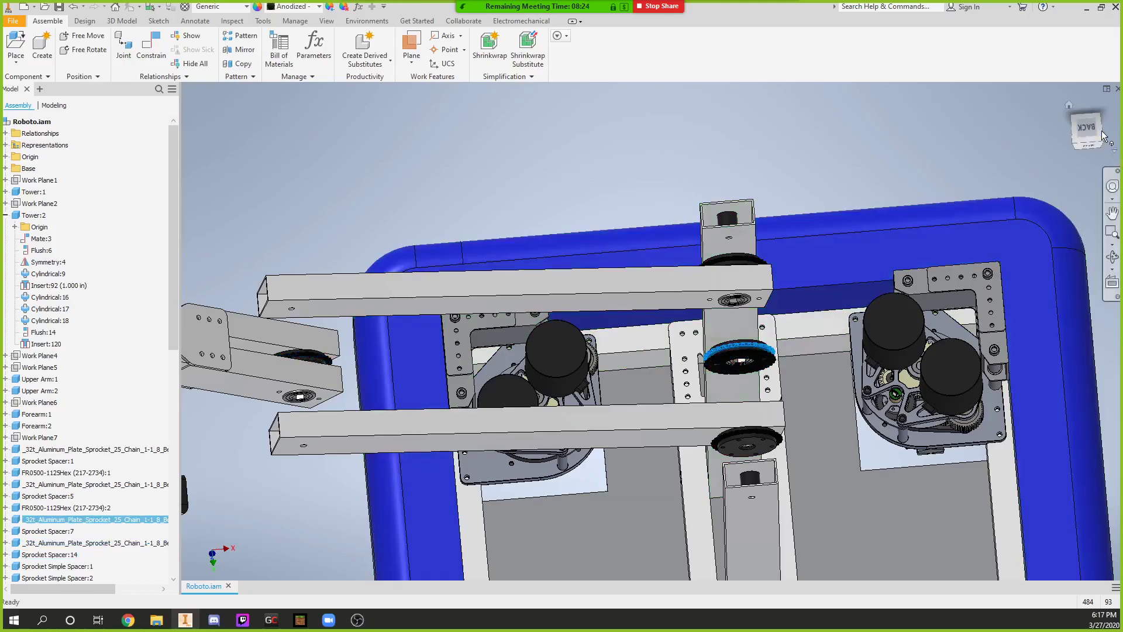
click(305, 358)
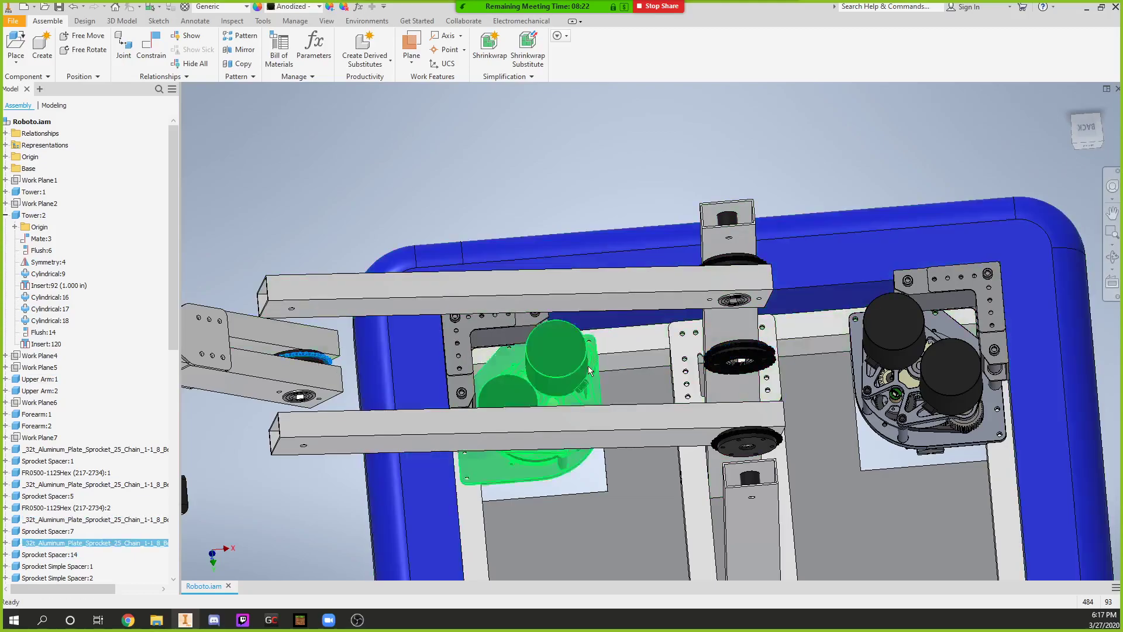
click(738, 345)
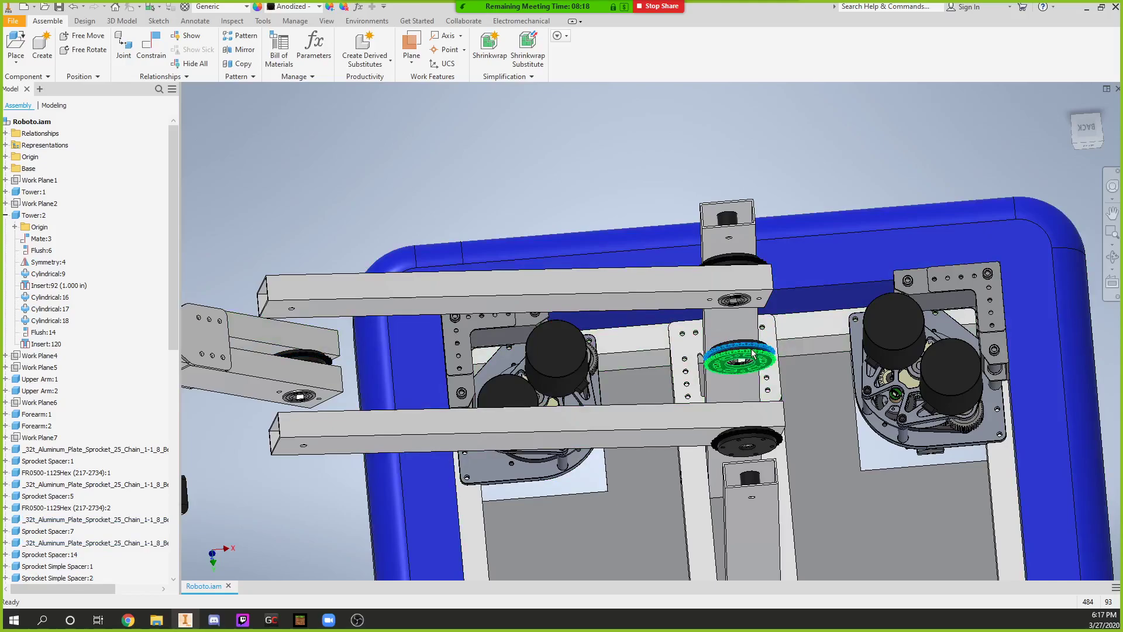
Examine the paired middle shoulder sprockets up close, highlighting each one in relation to the rest of the arm
click(753, 353)
click(751, 348)
scroll(751, 348, up, 8)
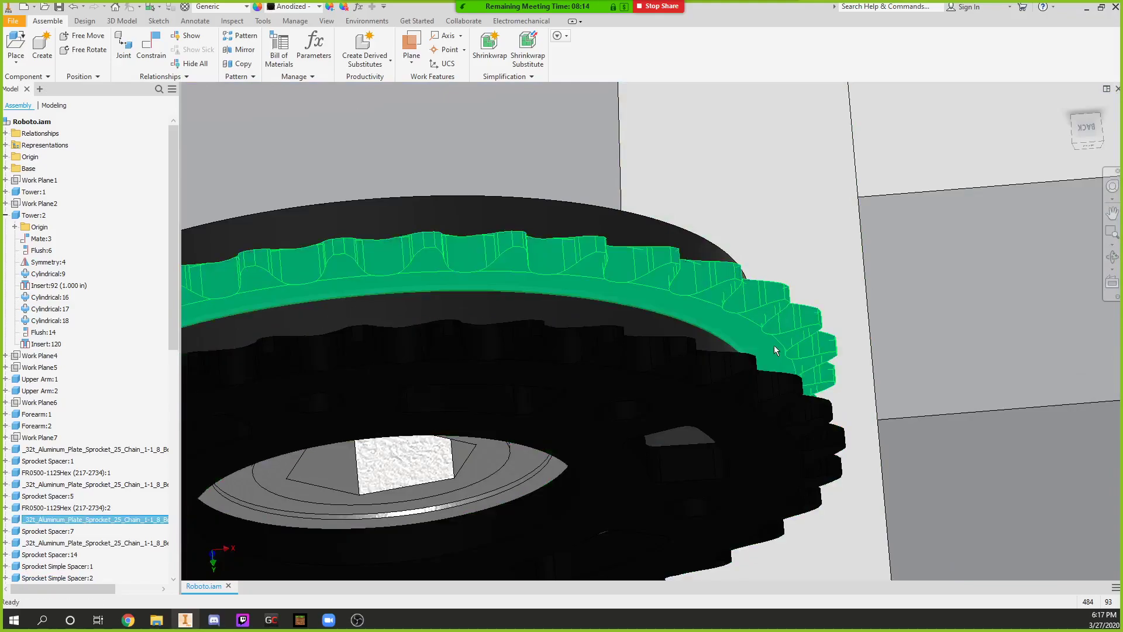
scroll(773, 350, down, 8)
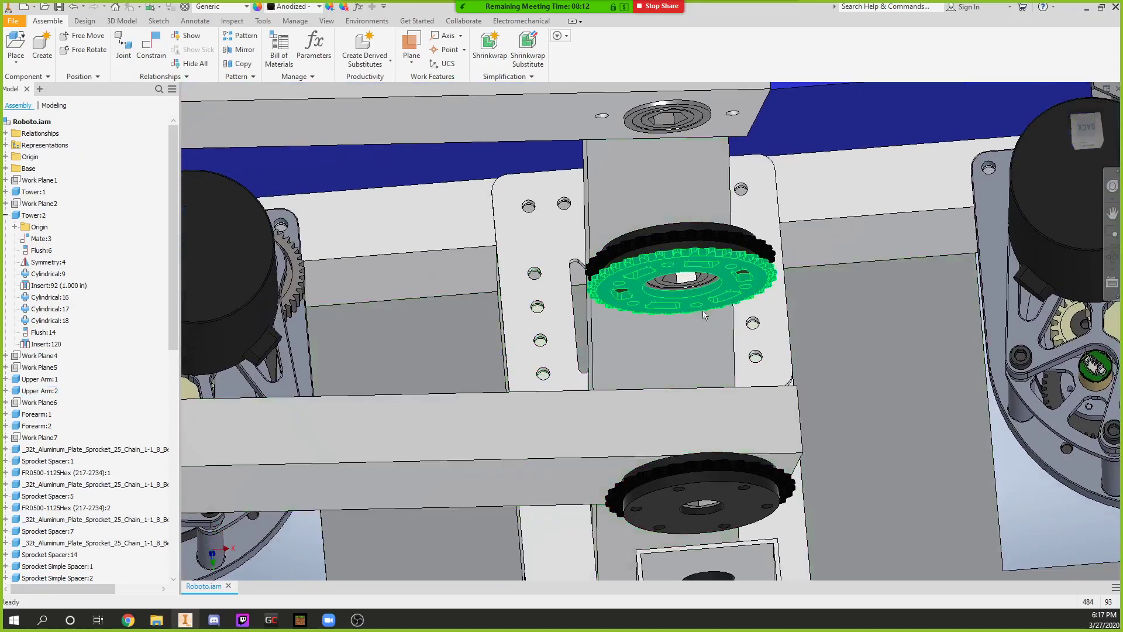
click(703, 310)
scroll(703, 310, down, 6)
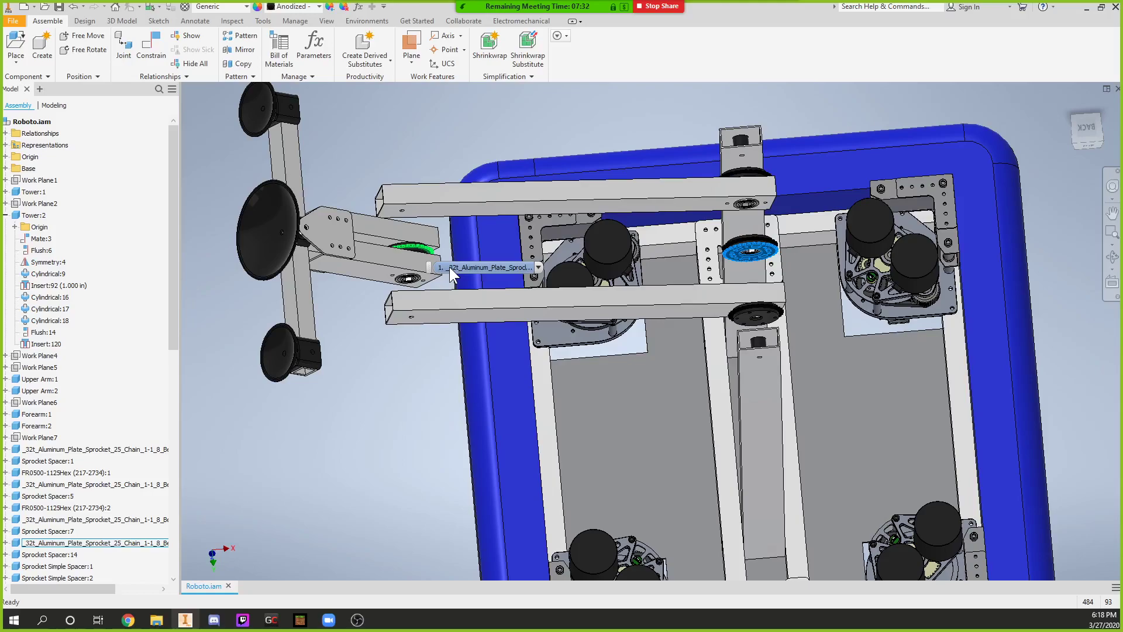
Show the whole robot in the Top view and lower the arm until it folds alongside the tower with the forearm pointing outward
key(Home)
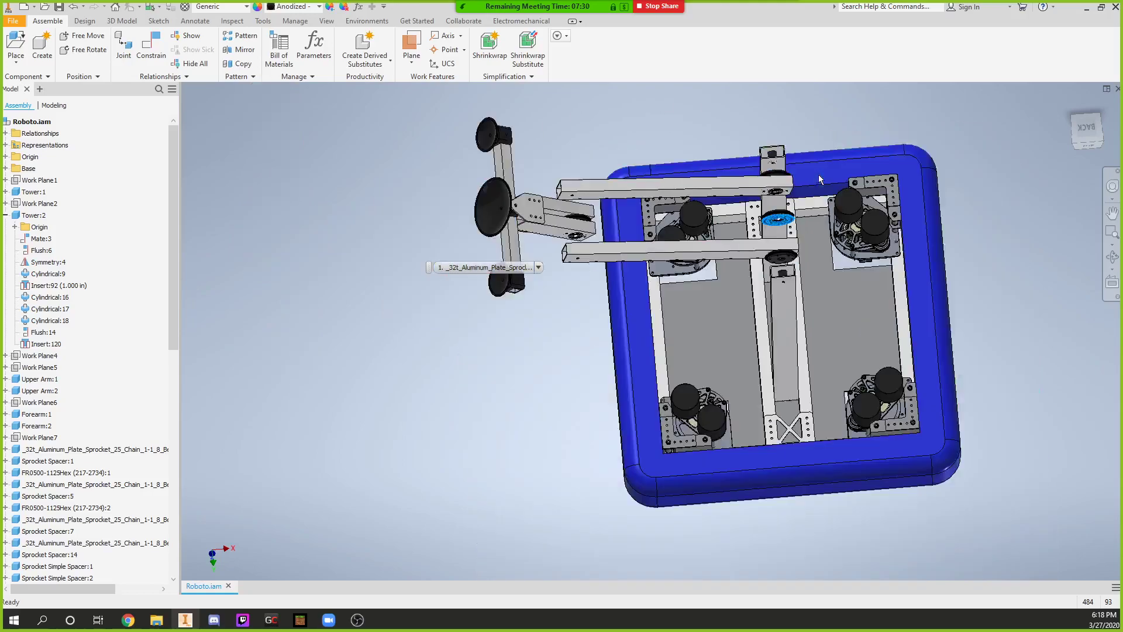
click(1087, 146)
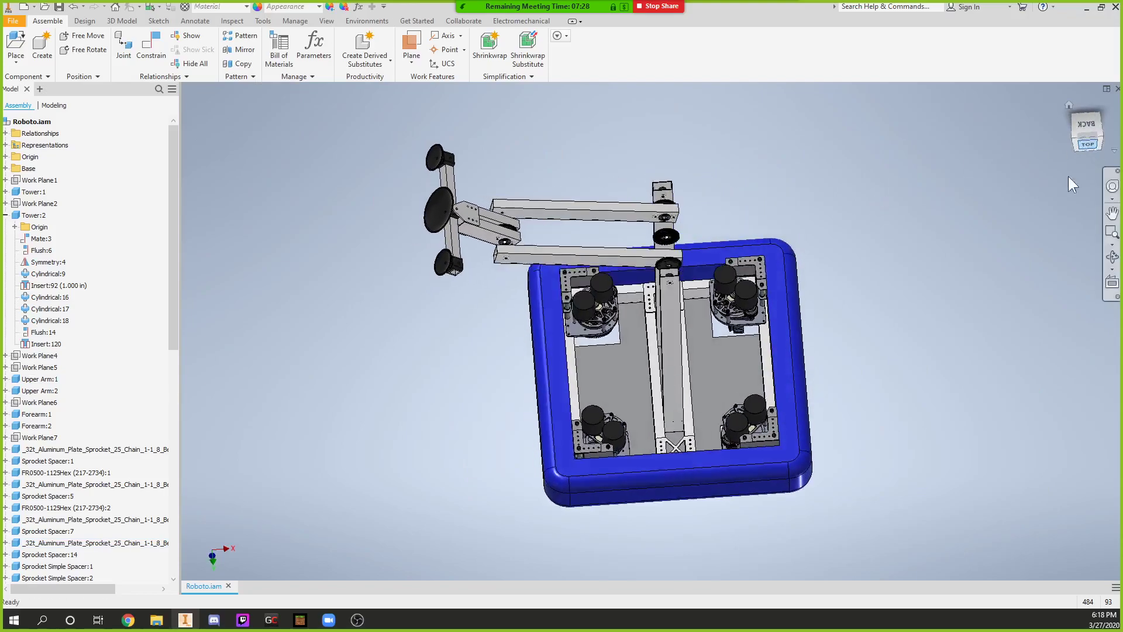
drag(591, 230, 592, 277)
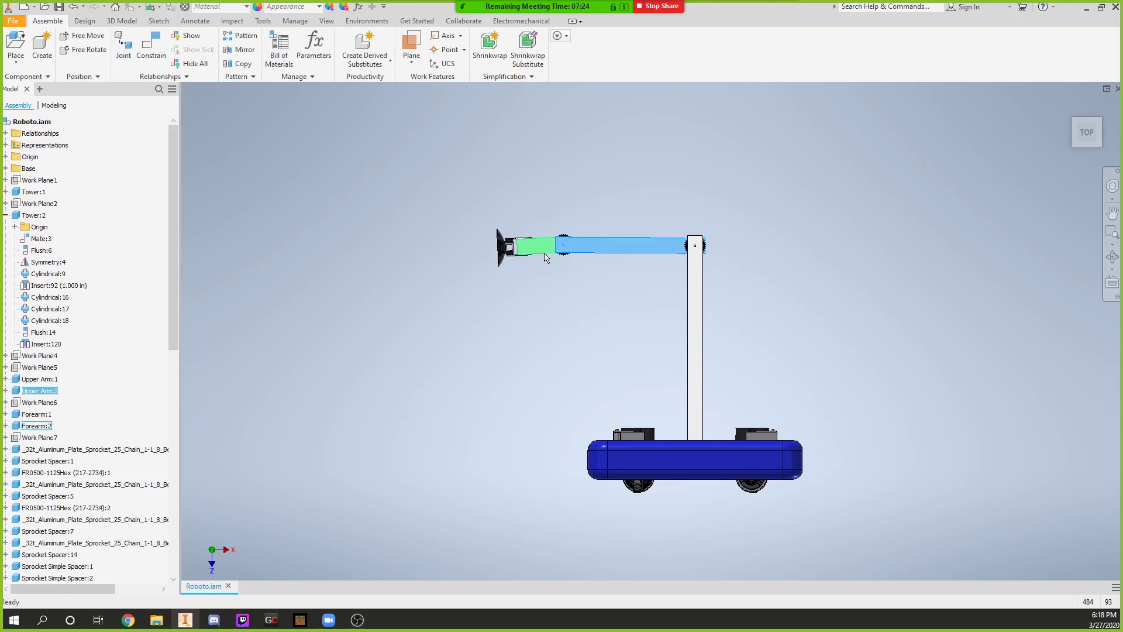
drag(532, 249, 229, 498)
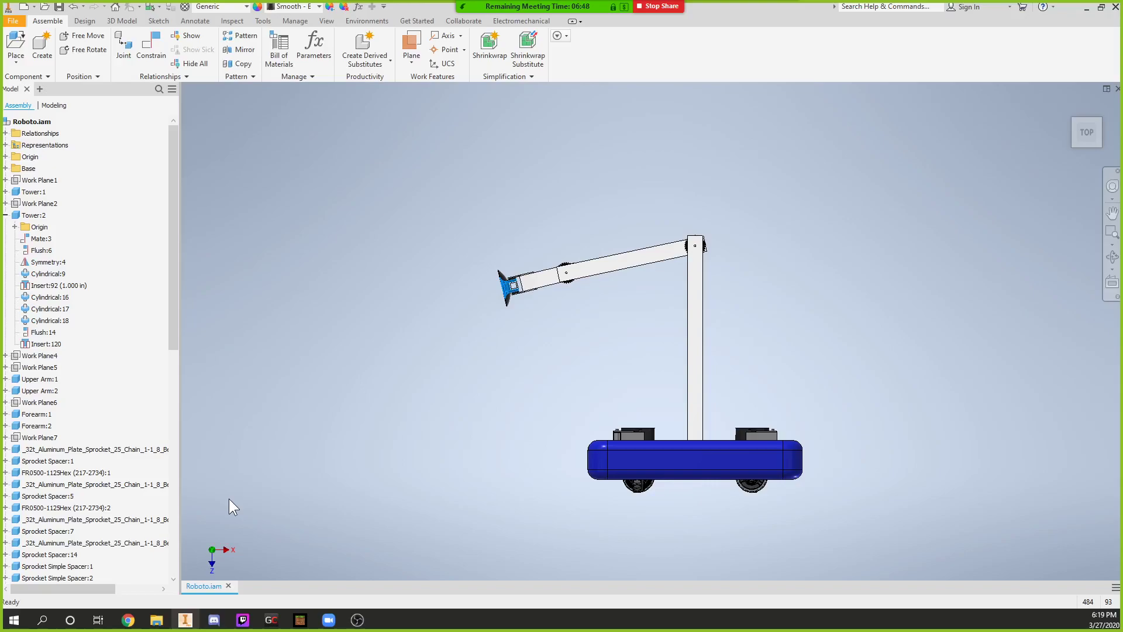
drag(535, 291, 455, 431)
click(649, 405)
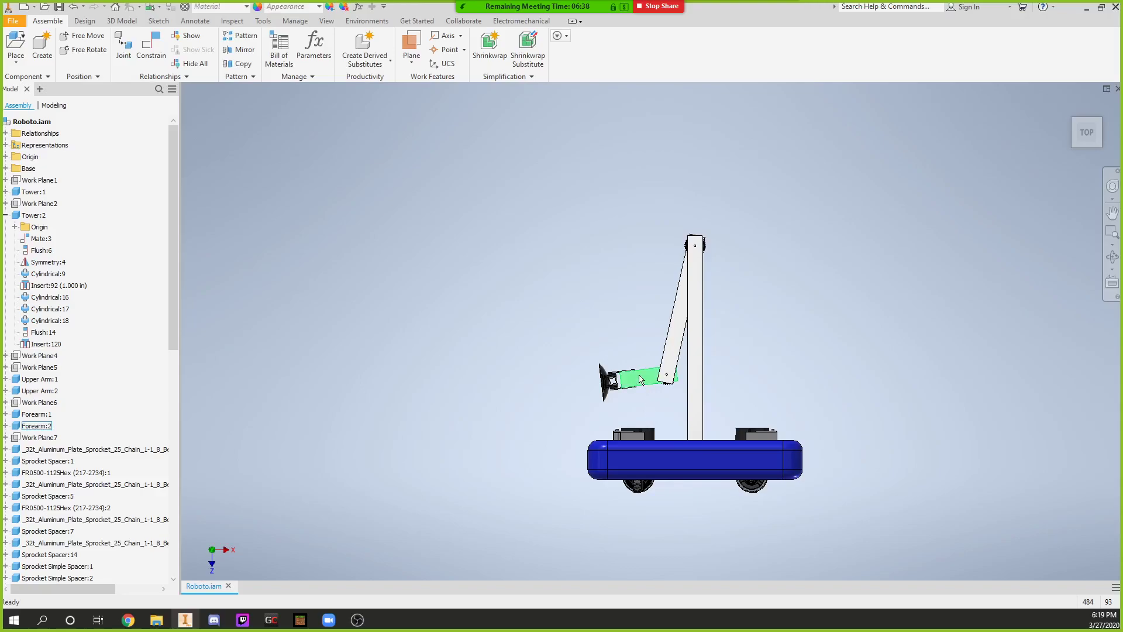
Swing the folded arm past the tower to its opposite side, keeping the forearm pointing outward
click(699, 400)
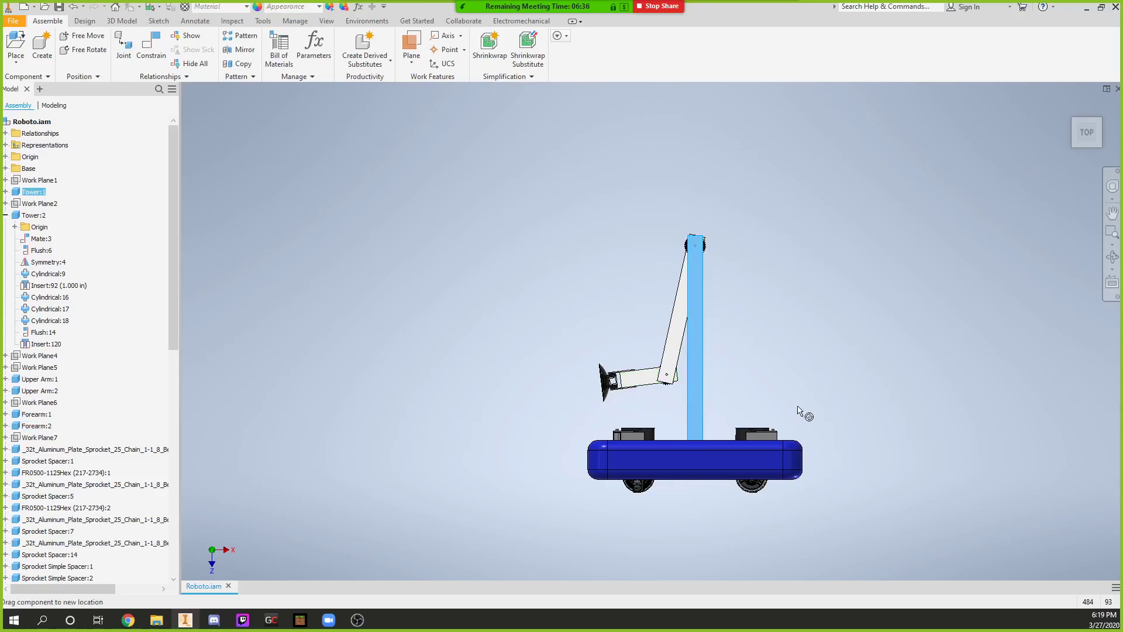
click(780, 401)
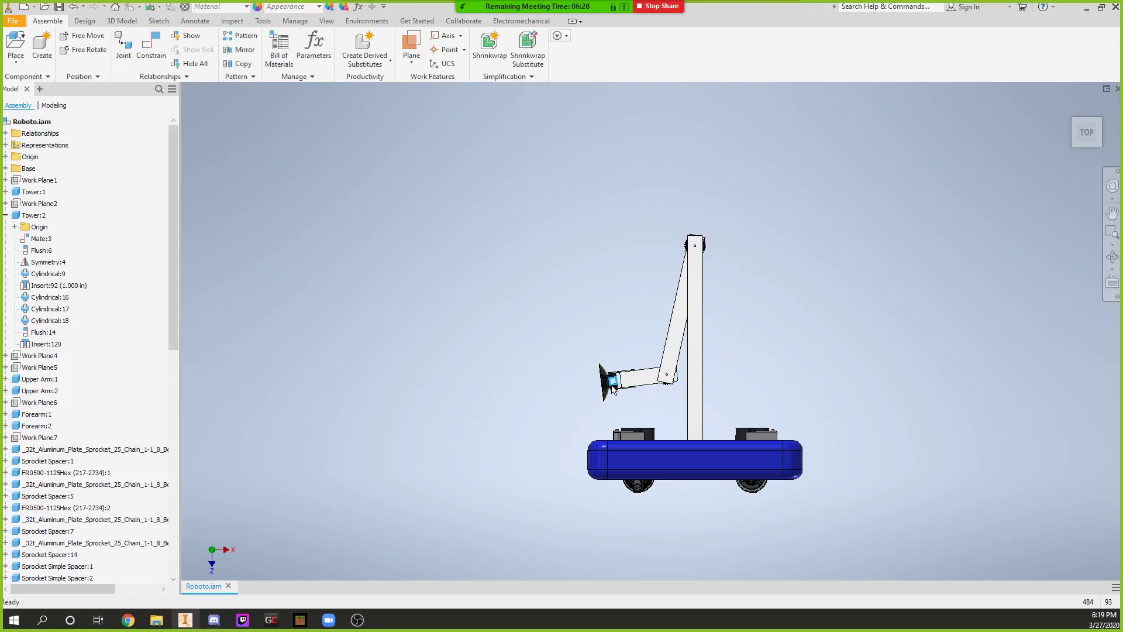
drag(614, 385, 891, 364)
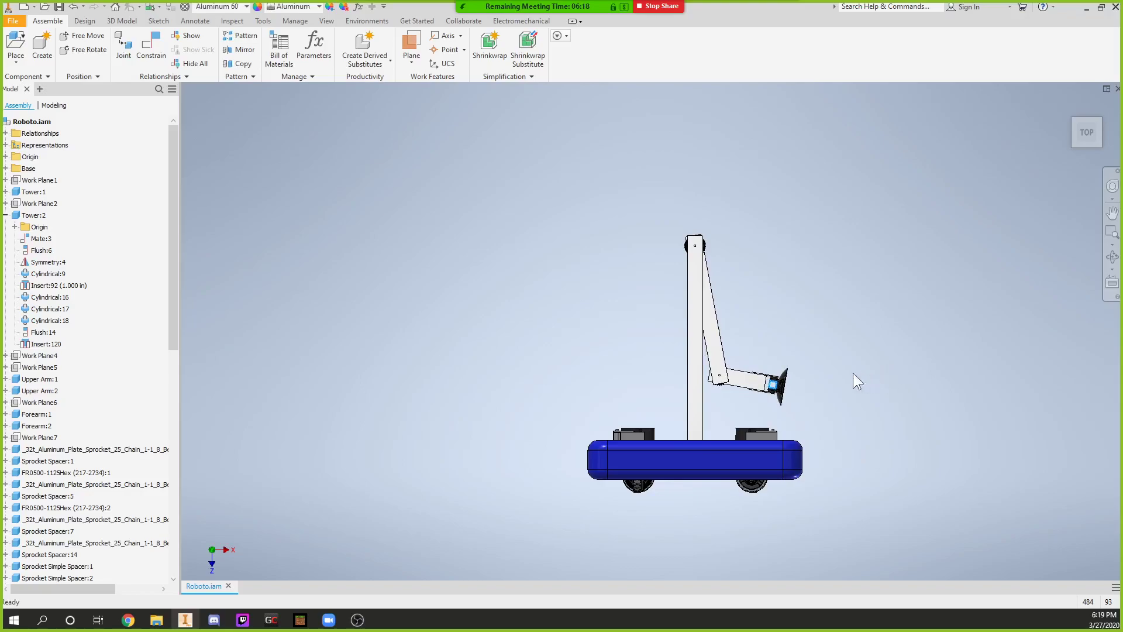
Raise the arm over the tower and bring it down on the original side with the forearm hanging toward the base
drag(763, 380, 723, 90)
middle_drag(631, 214, 643, 297)
scroll(644, 296, up, 1)
drag(699, 227, 1119, 563)
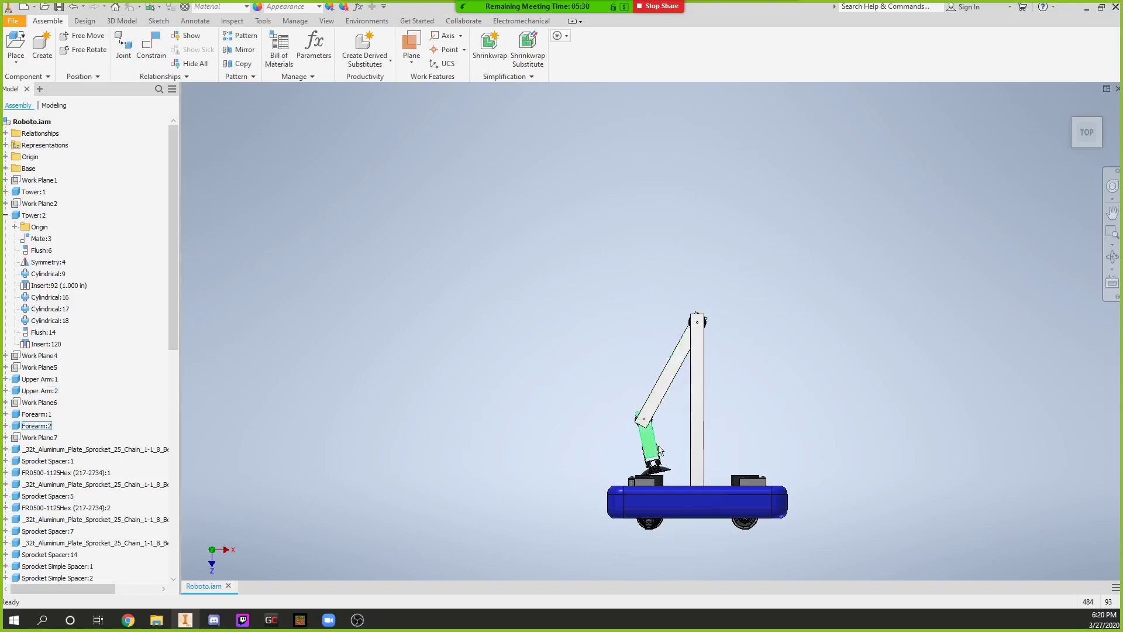
Extend the arm outward and raise the upper arm slightly above horizontal, with the forearm angled downward
drag(640, 453, 533, 401)
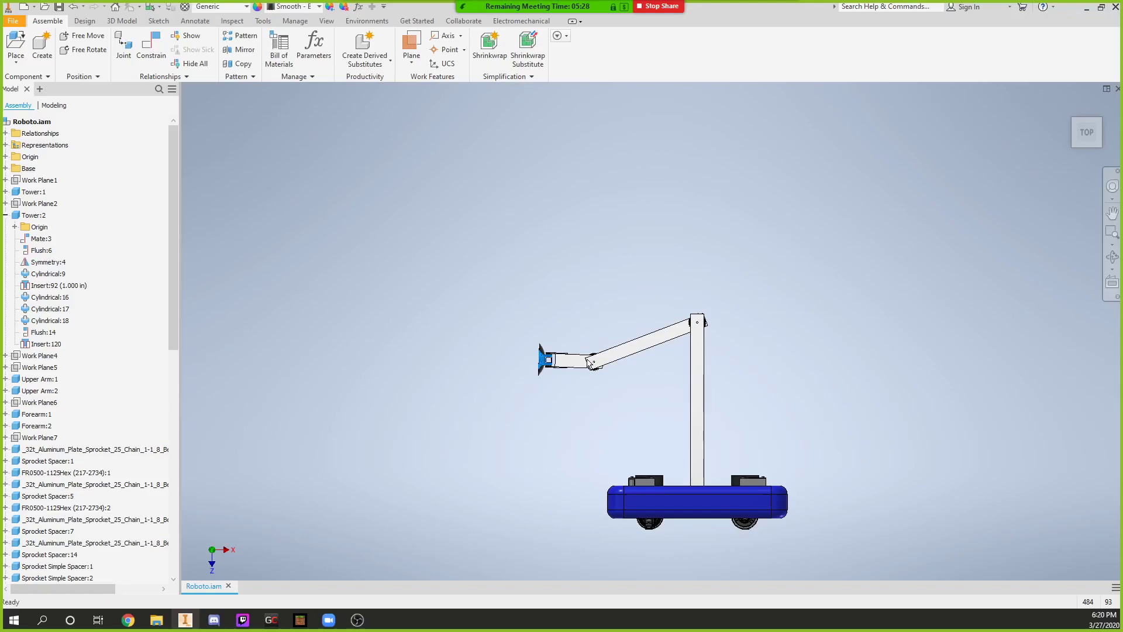
click(591, 375)
scroll(591, 375, up, 3)
drag(594, 374, 544, 288)
drag(610, 172, 319, 617)
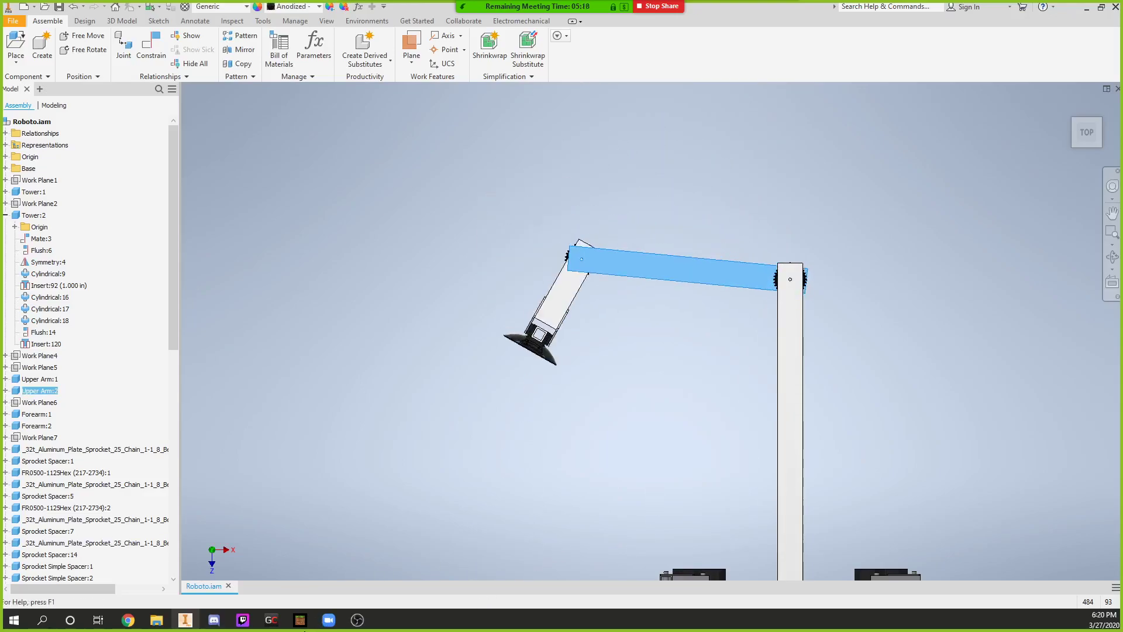
Swing the arm to the opposite side of the tower and raise it above the tower with the forearm reaching outward nearly horizontally
drag(539, 301, 416, 363)
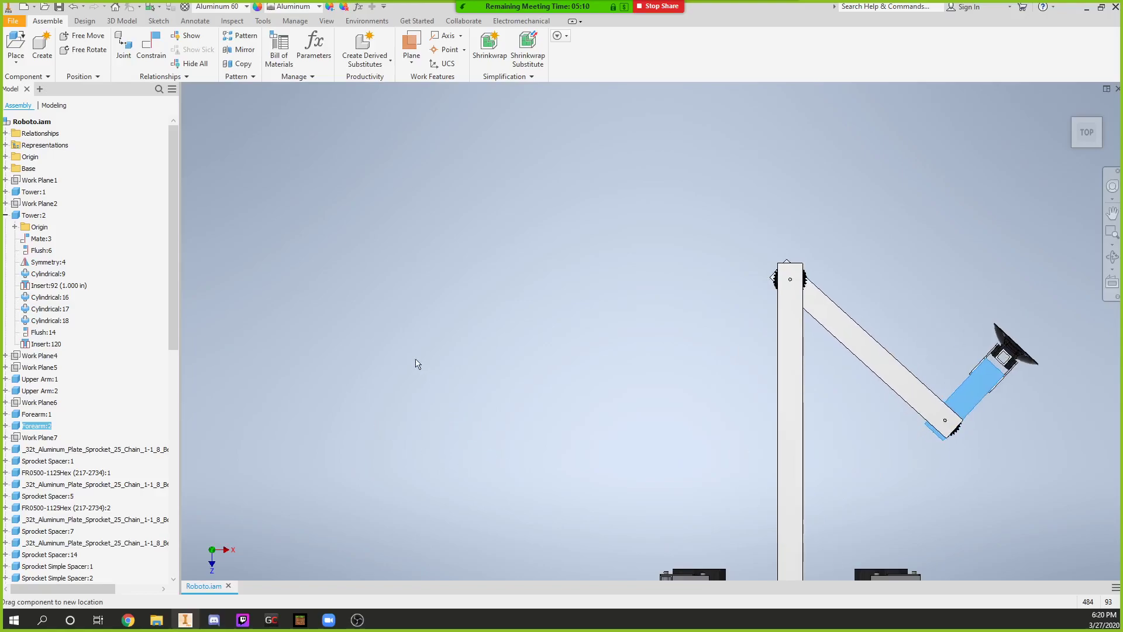
scroll(360, 308, down, 3)
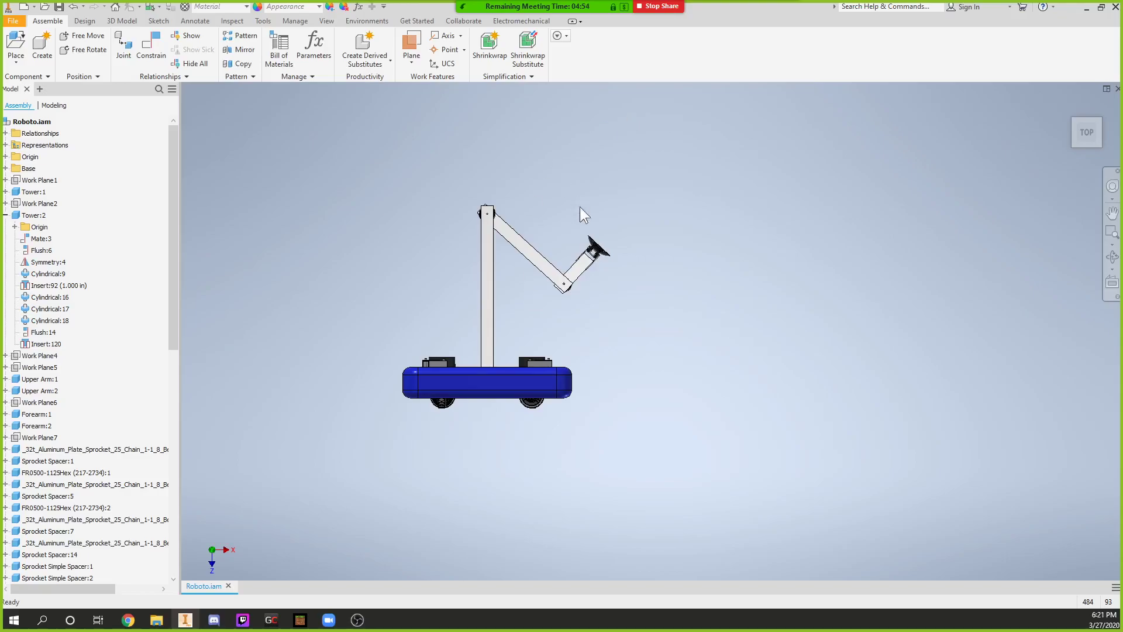
drag(603, 265, 705, 334)
drag(693, 350, 609, 127)
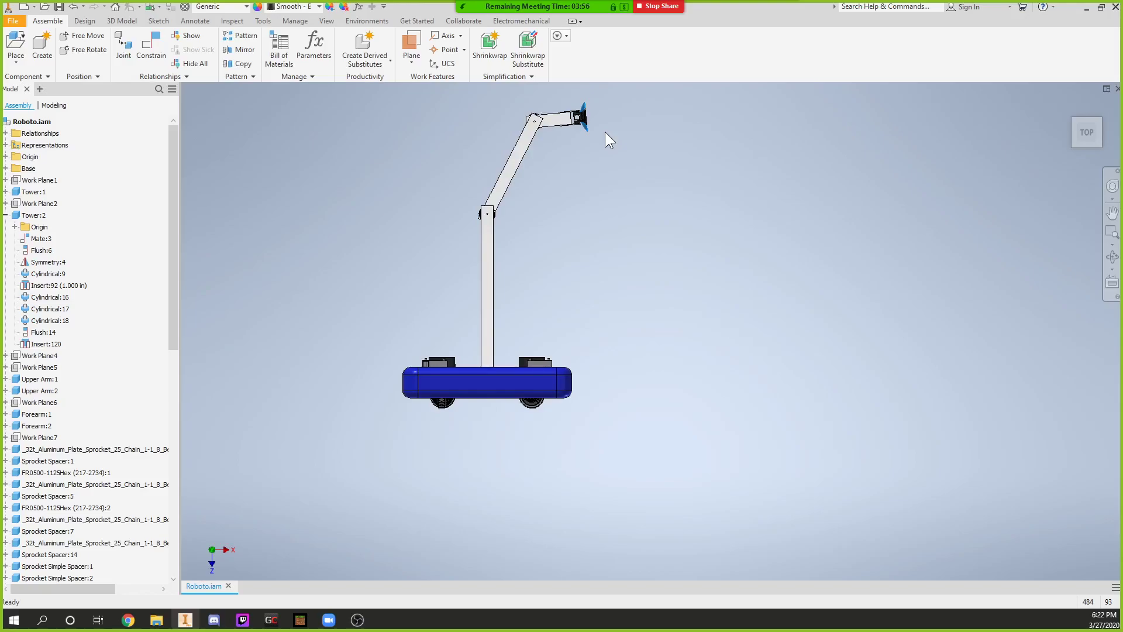
key(Left)
key(Left)
key(Left)
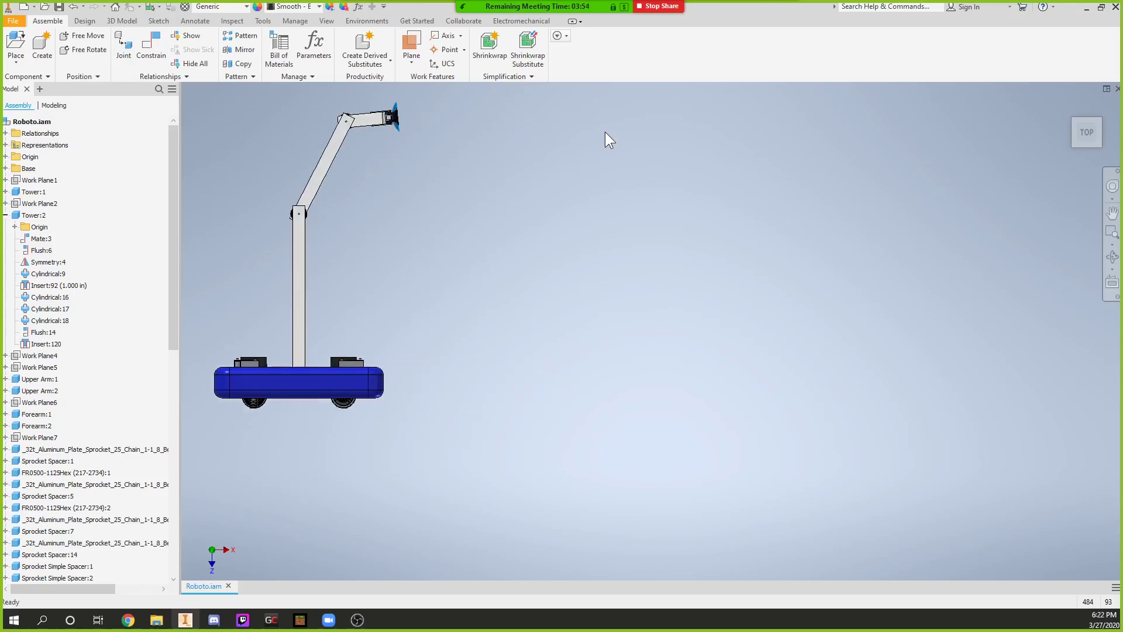
key(Right)
key(Right)
key(Right)
key(Right)
key(Right)
key(Right)
key(Right)
key(Right)
key(Left)
key(Left)
key(Left)
key(Left)
key(Left)
key(Left)
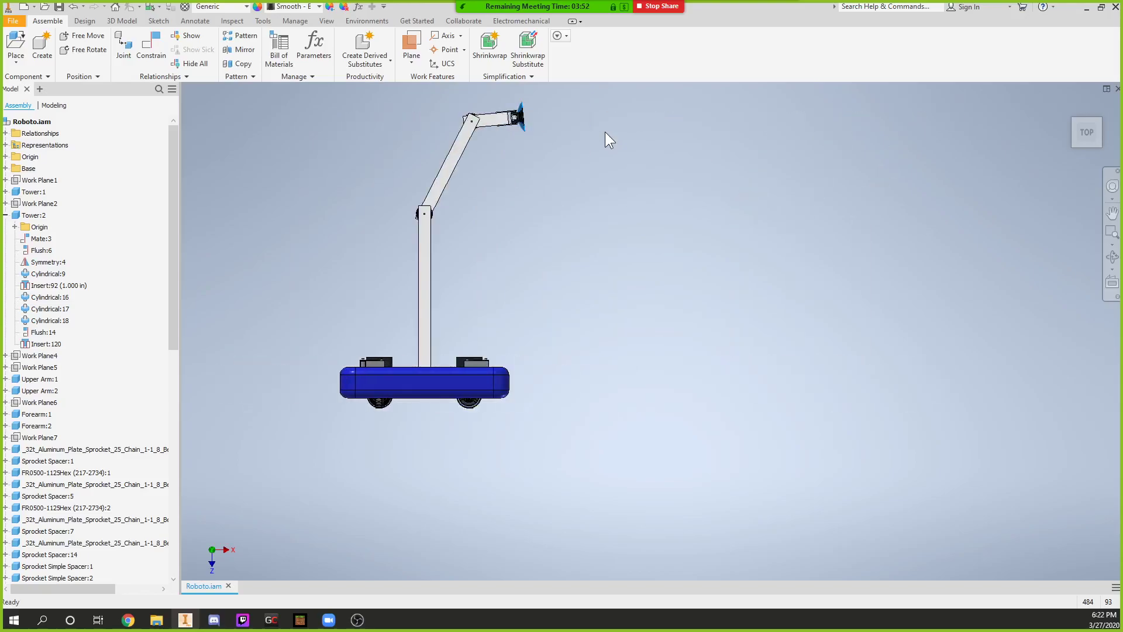
key(Right)
key(Right)
key(Right)
key(Right)
key(Left)
key(Right)
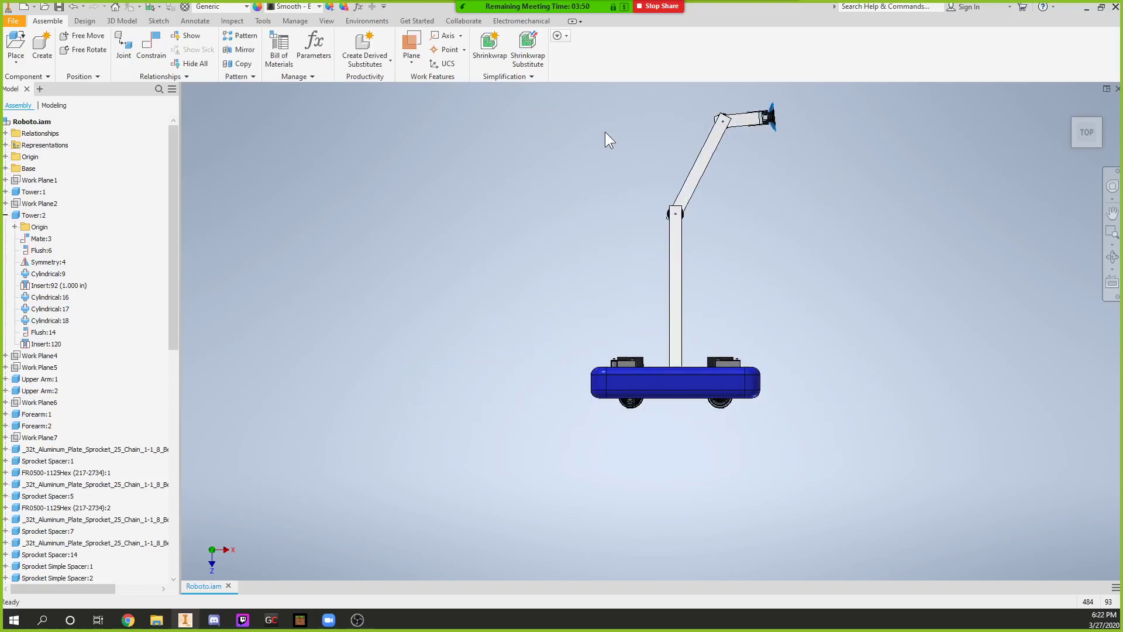
key(Left)
key(Right)
key(Left)
key(Right)
key(Left)
key(Left)
key(Left)
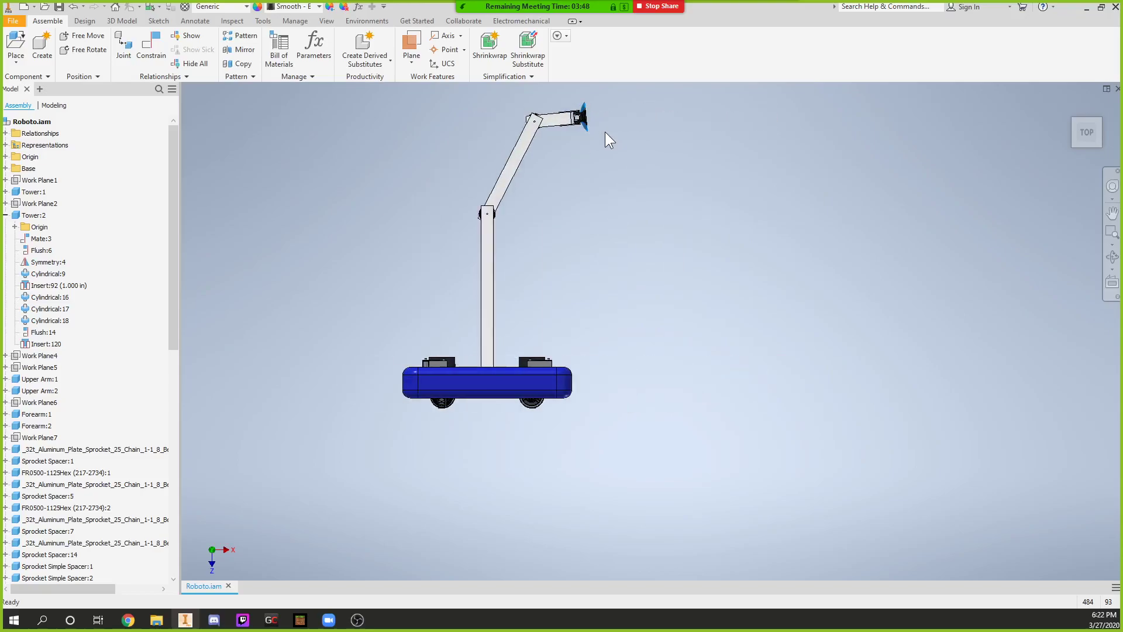
key(Right)
key(Right)
key(Right)
key(Left)
key(Right)
key(Left)
key(Left)
key(Left)
key(Right)
key(Right)
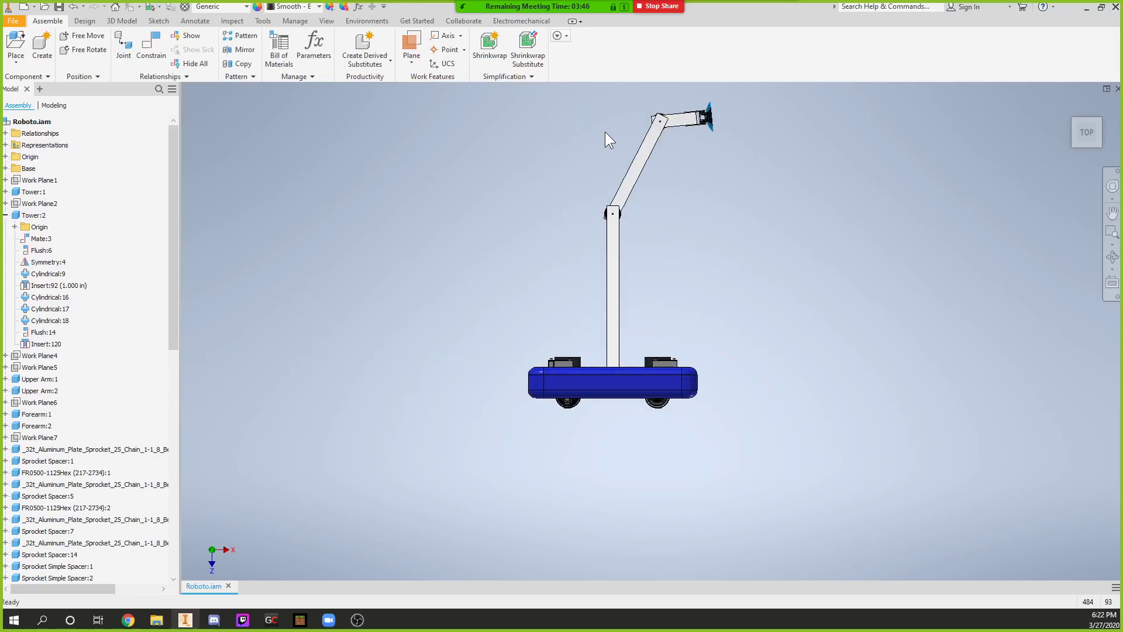
key(Left)
key(Right)
key(Right)
key(Left)
key(Left)
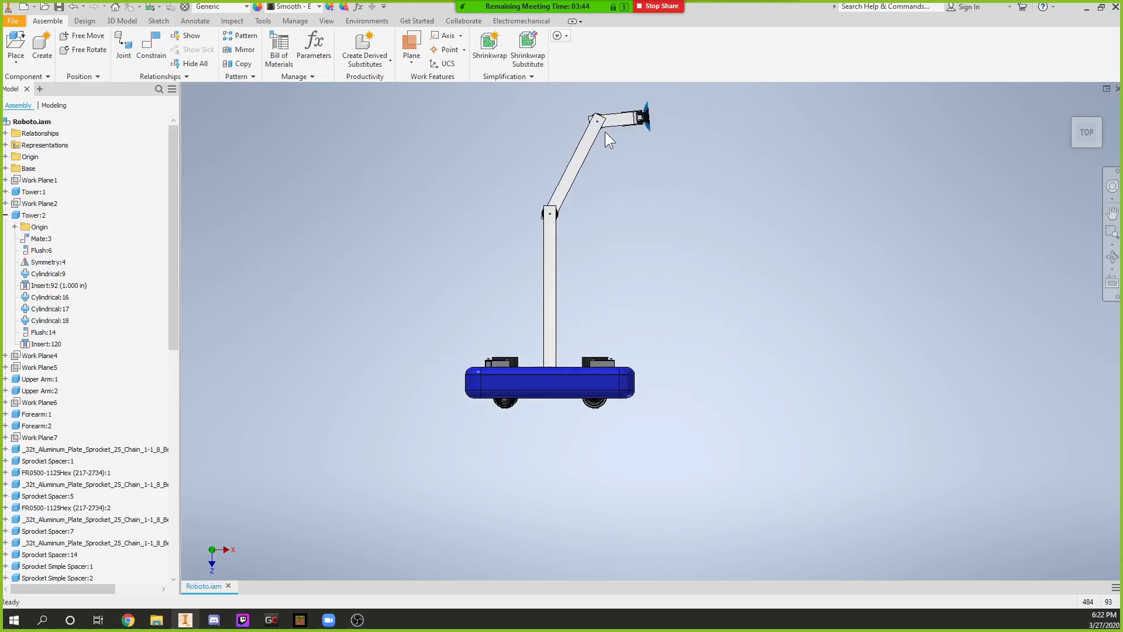
key(Left)
key(Right)
key(Right)
key(Left)
key(Right)
key(Right)
key(Left)
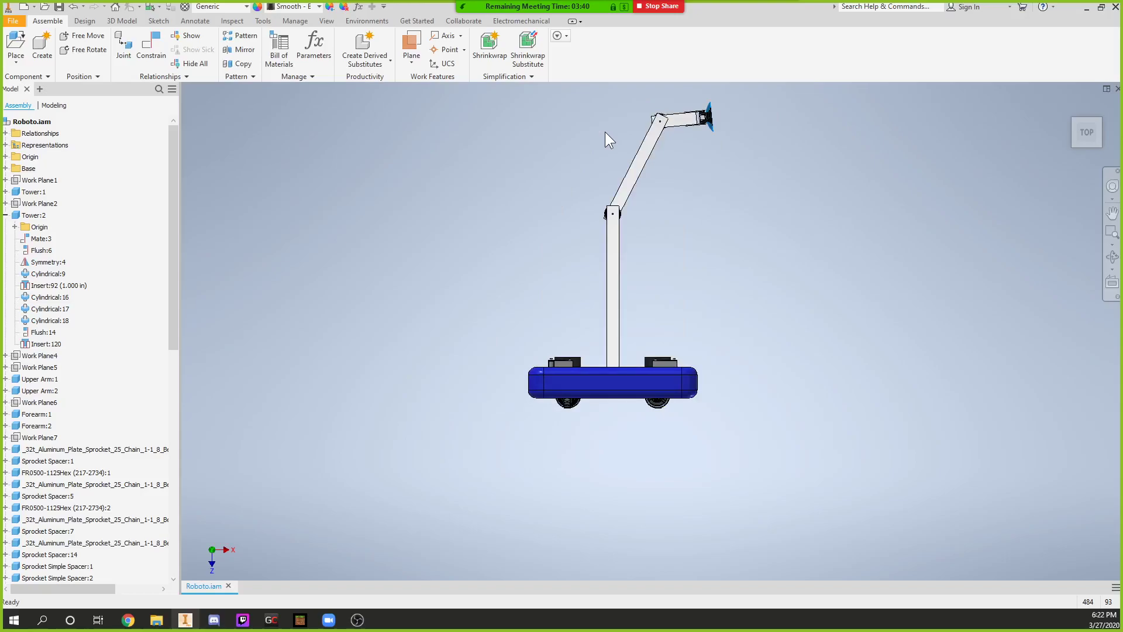
key(Right)
key(Left)
key(Right)
key(Left)
key(Left)
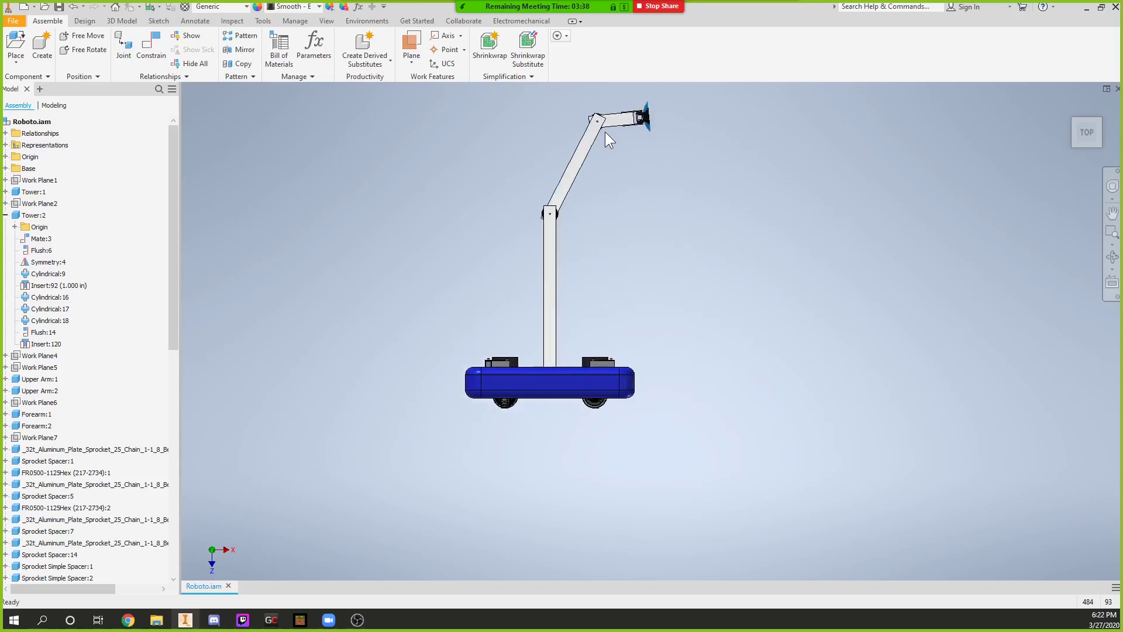
key(Right)
key(Left)
key(Right)
key(Left)
key(Right)
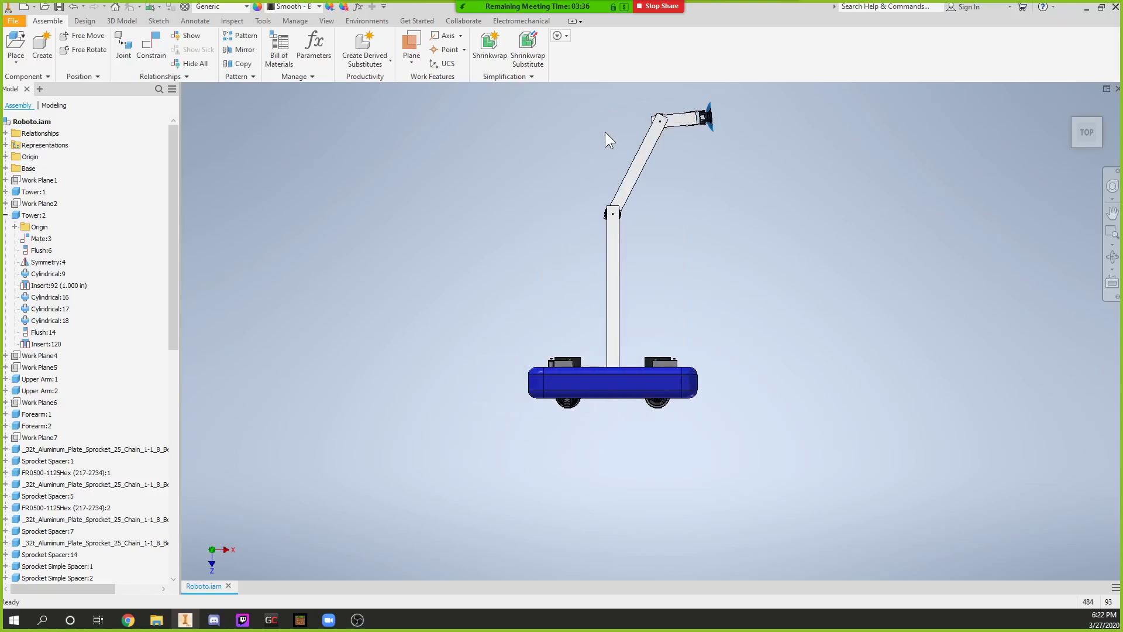
key(Left)
key(Right)
key(Left)
key(Right)
key(Left)
key(Right)
key(Left)
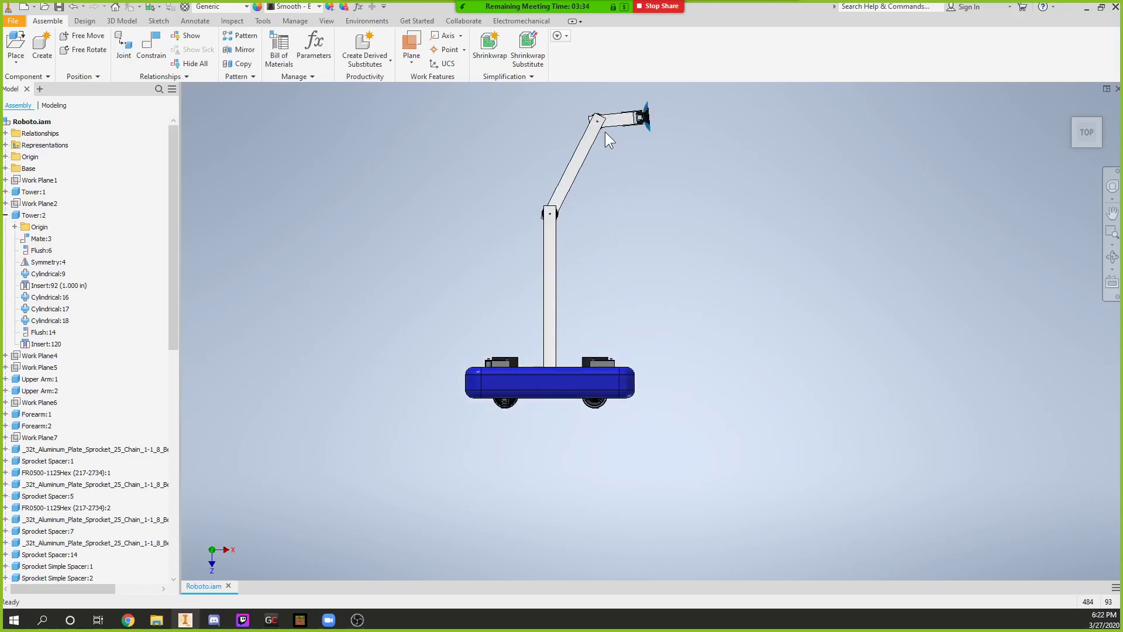
key(Right)
key(Right)
key(Left)
key(Left)
key(Right)
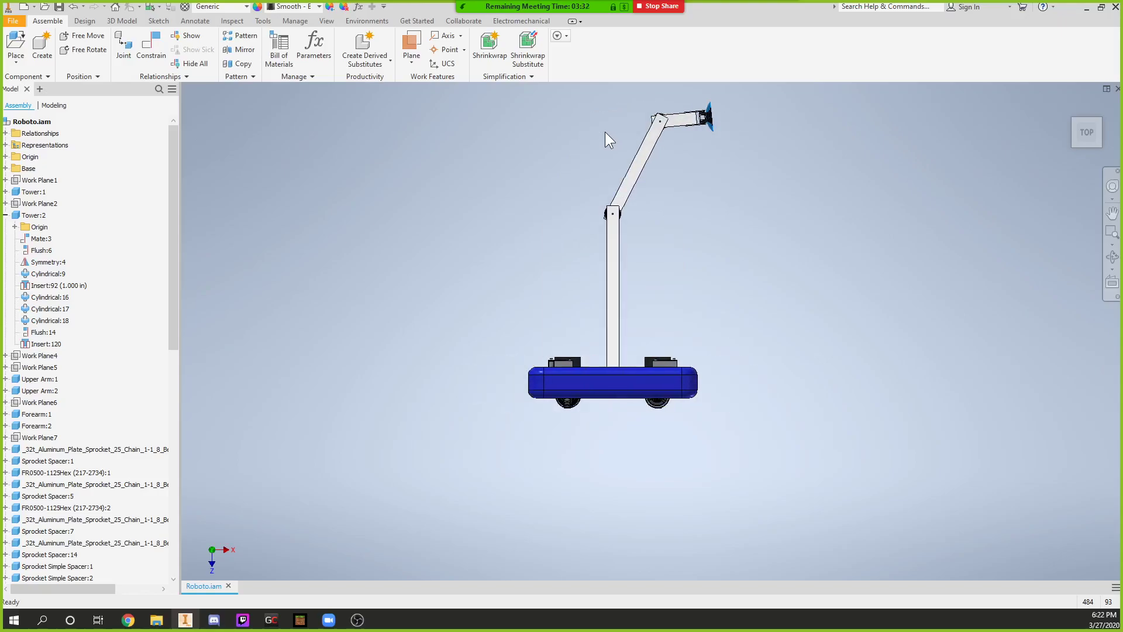
key(Left)
key(Right)
key(Right)
key(Left)
key(Left)
key(Right)
key(Right)
key(Right)
key(Left)
key(Left)
key(Left)
key(Left)
key(Right)
key(Right)
key(Right)
key(Right)
key(Left)
key(Left)
key(Left)
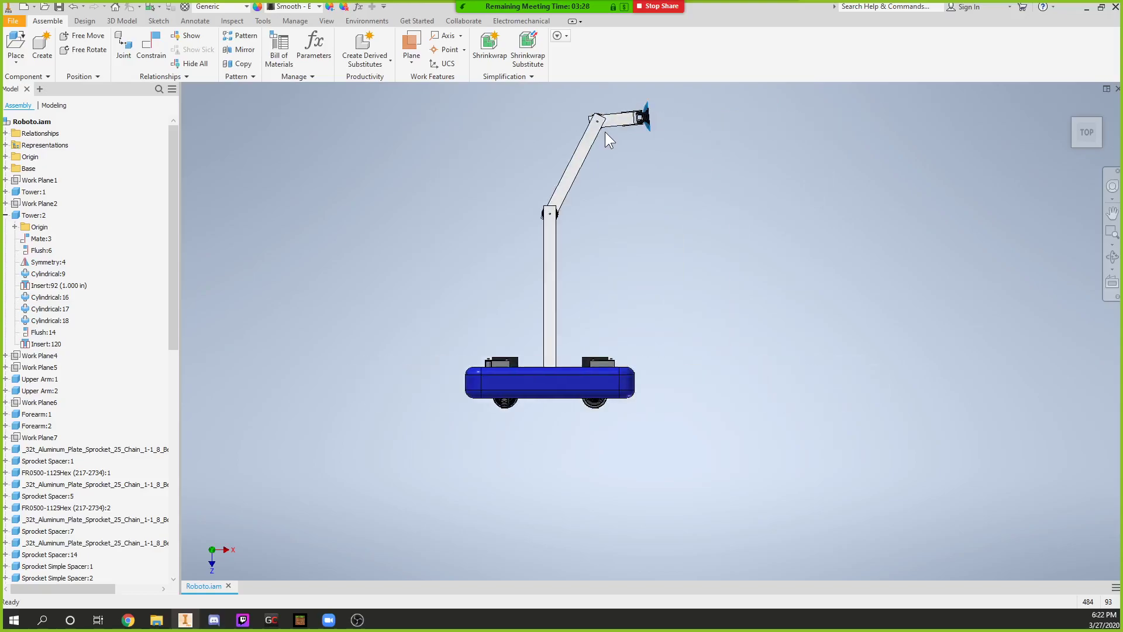
key(Left)
key(Left)
key(Right)
key(Right)
key(Right)
key(Right)
key(Right)
key(Left)
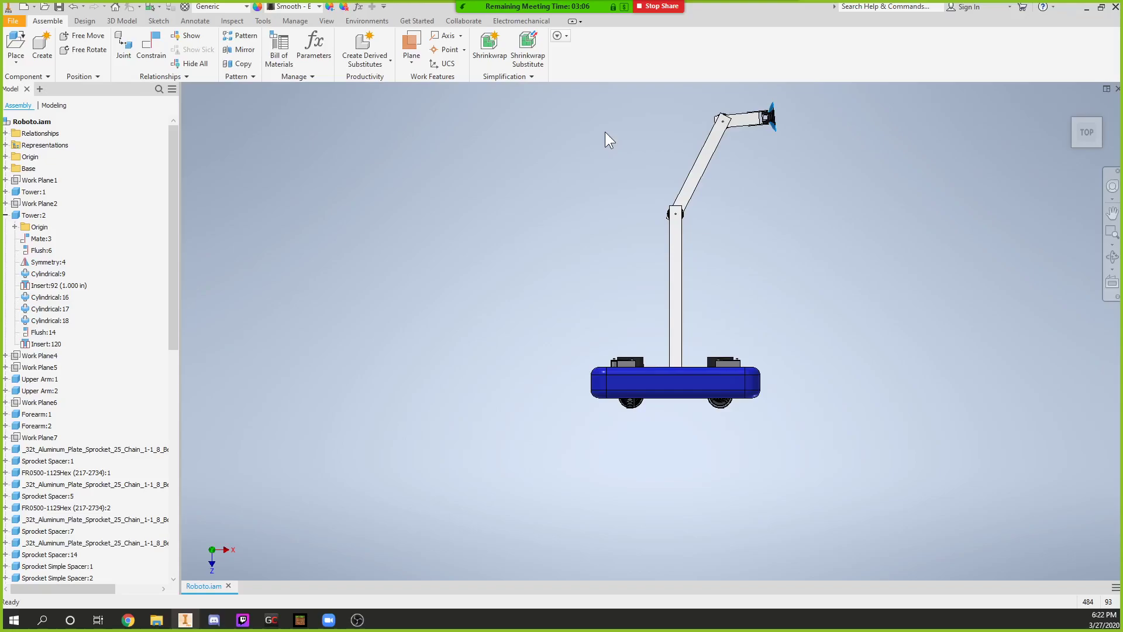
Lower the arm beside the tower until the upper arm slopes down toward the base, with the forearm angled outward and downward
key(F2)
drag(873, 171, 593, 190)
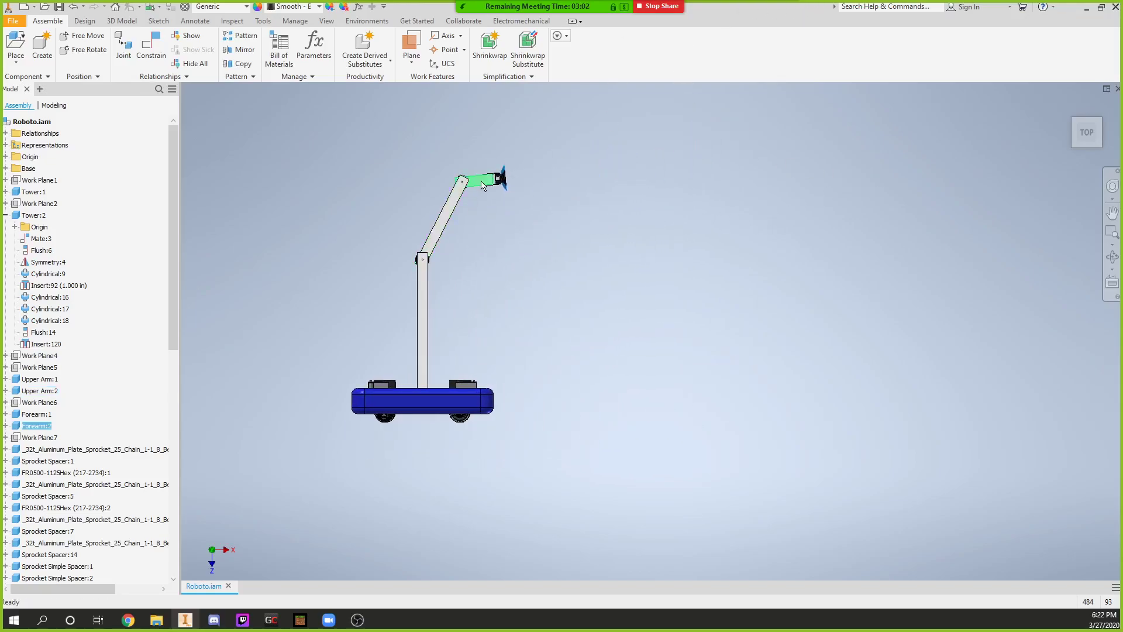
drag(481, 184, 661, 346)
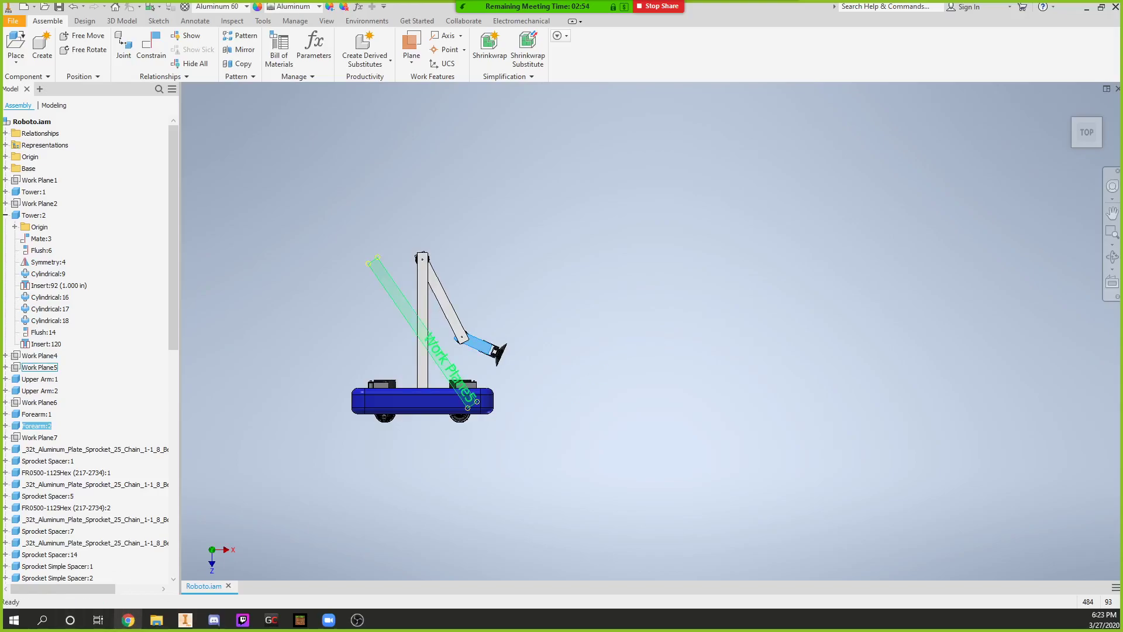
Switch to Chrome and open the YouTube home page in the new tab
drag(0, 310, 111, 1)
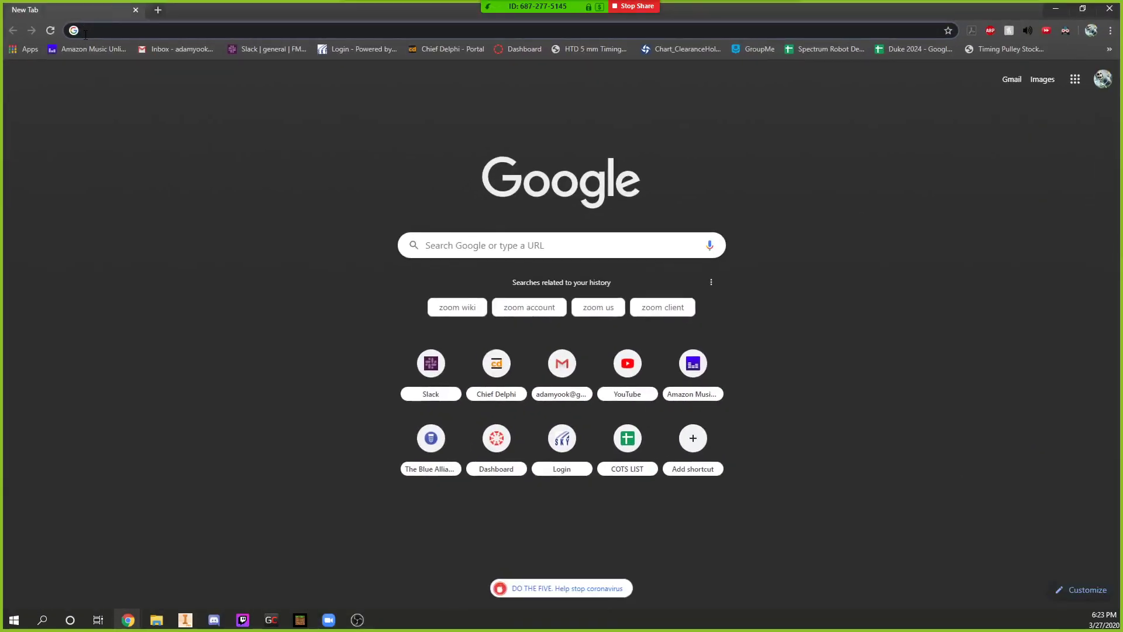
text(y)
key(Return)
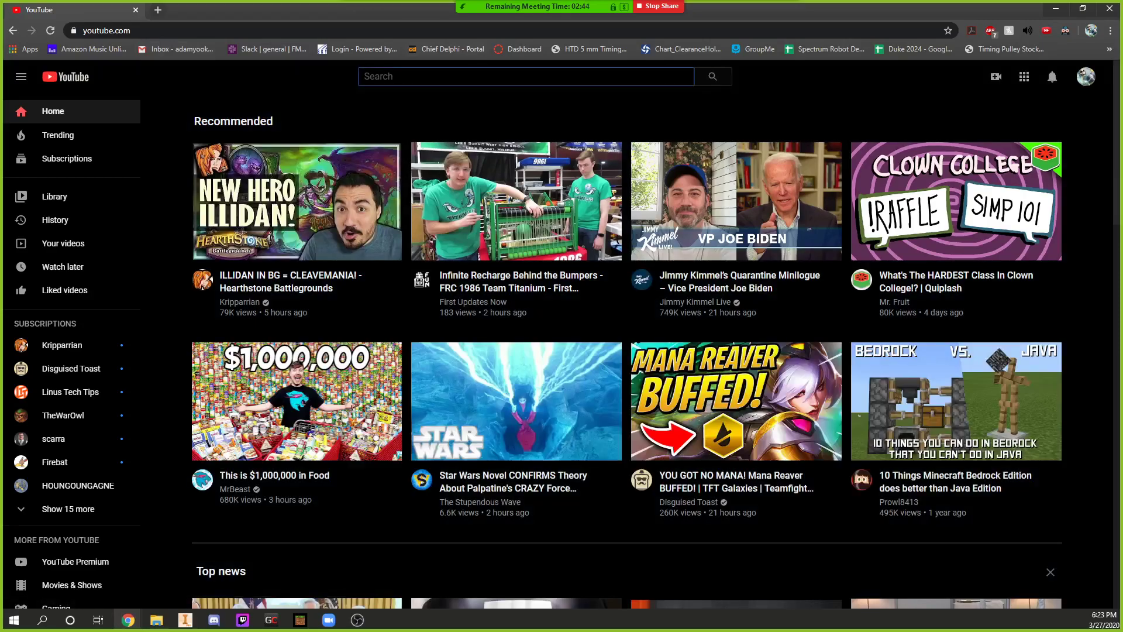
Search YouTube for "2018 4192"
text(2)
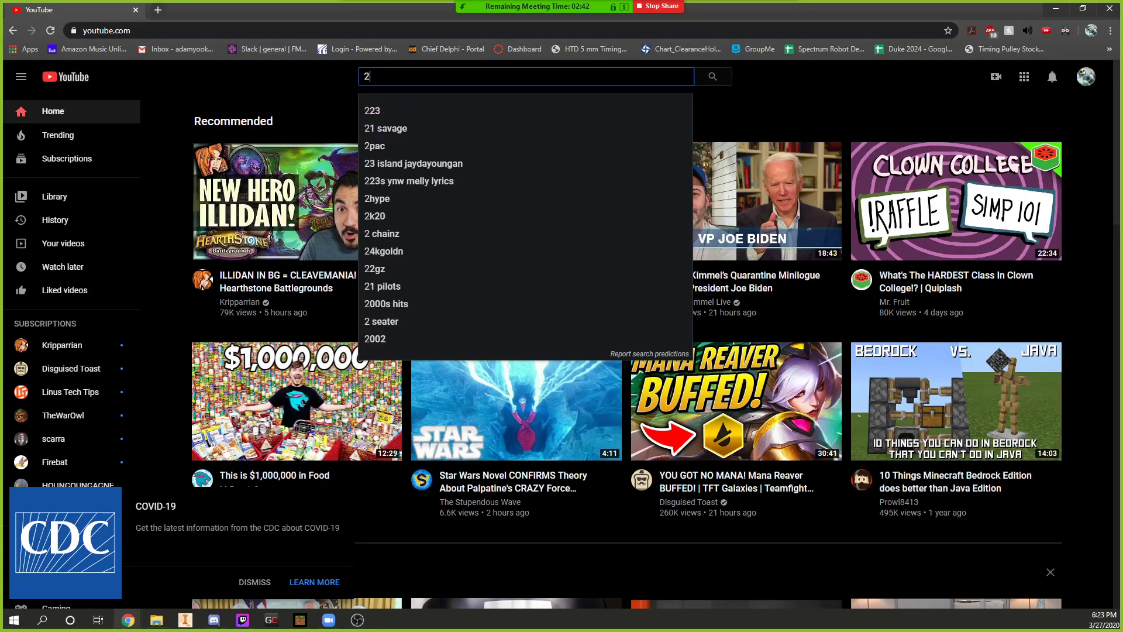
text(018 41)
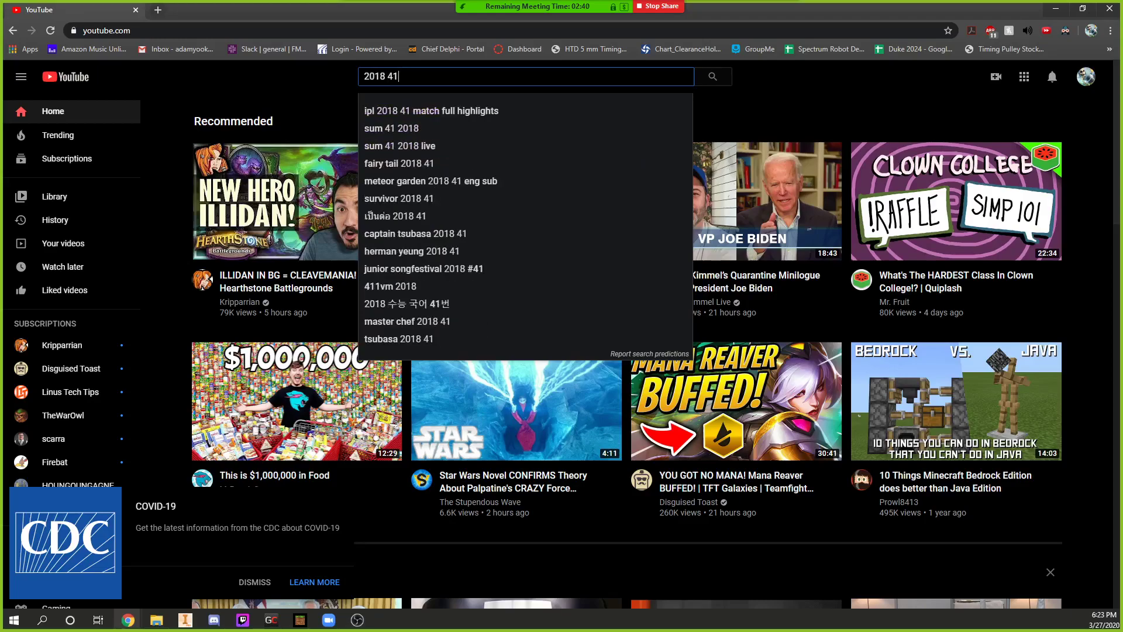
text(92)
key(Return)
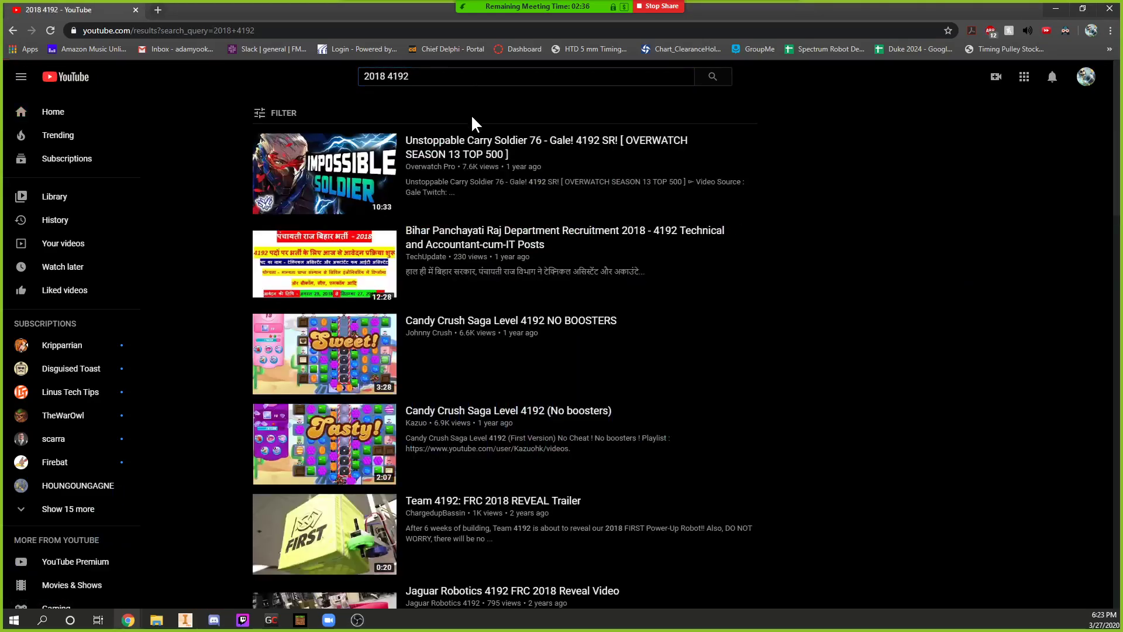
Return from the Team 4192 reveal trailer to the search results and open the "Quarterfinal 1 - 2018 Dallas Regional" match video
click(576, 501)
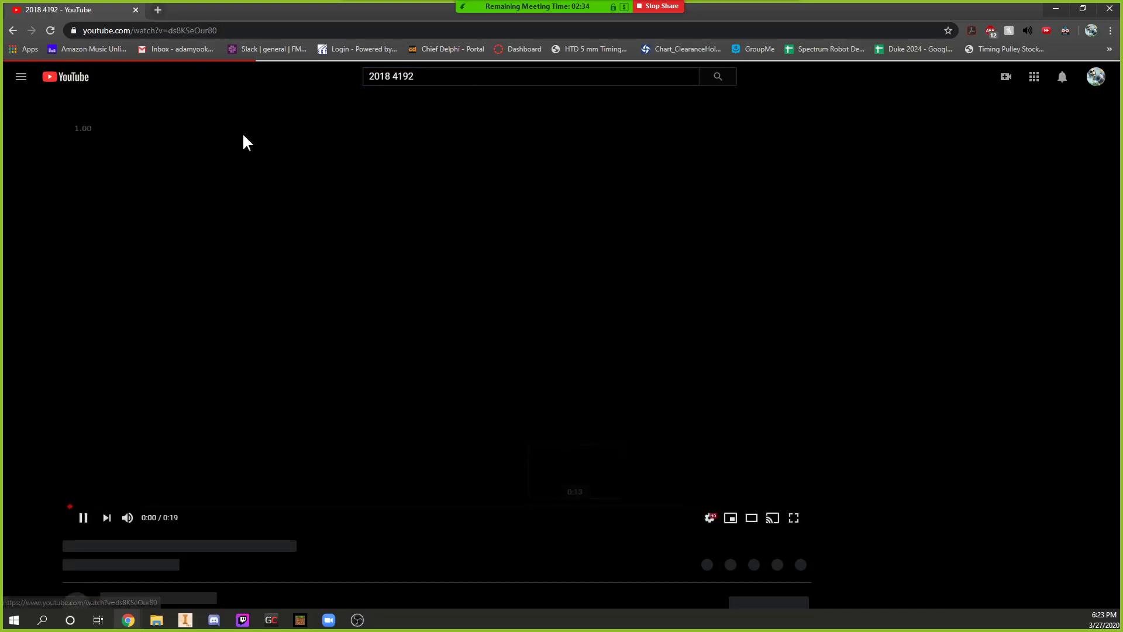
click(13, 30)
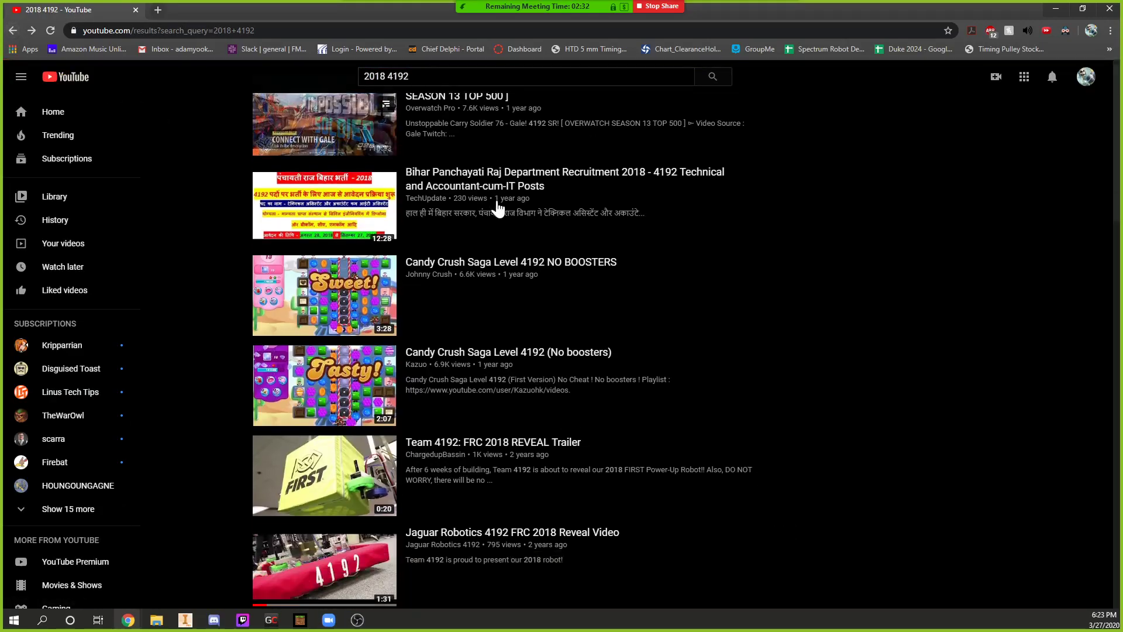
scroll(498, 208, down, 5)
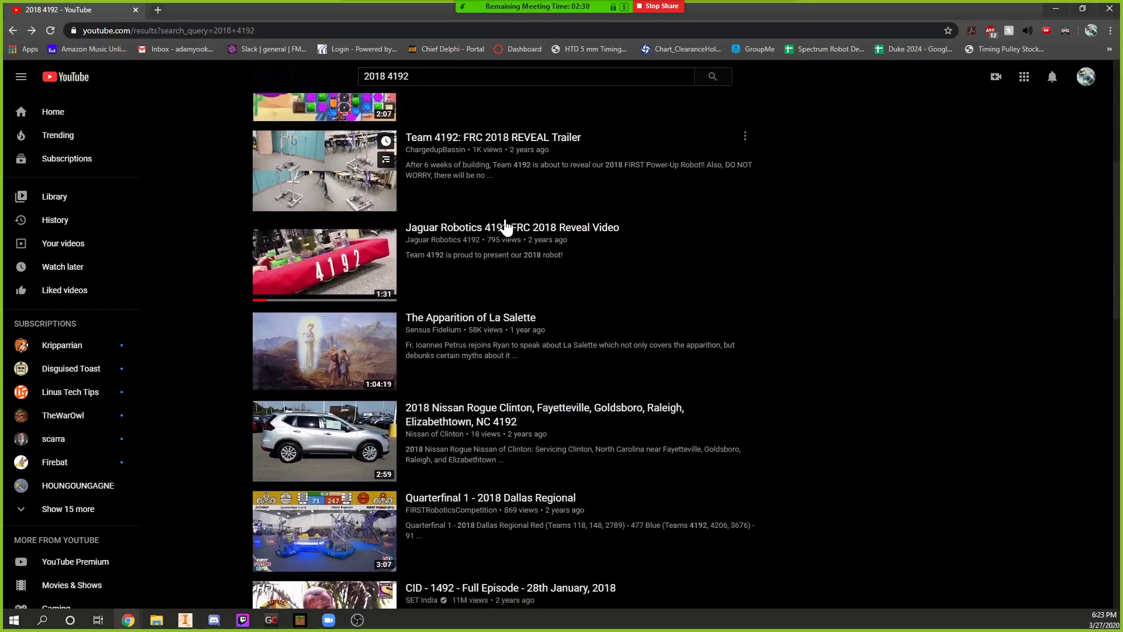
scroll(506, 227, down, 3)
click(504, 338)
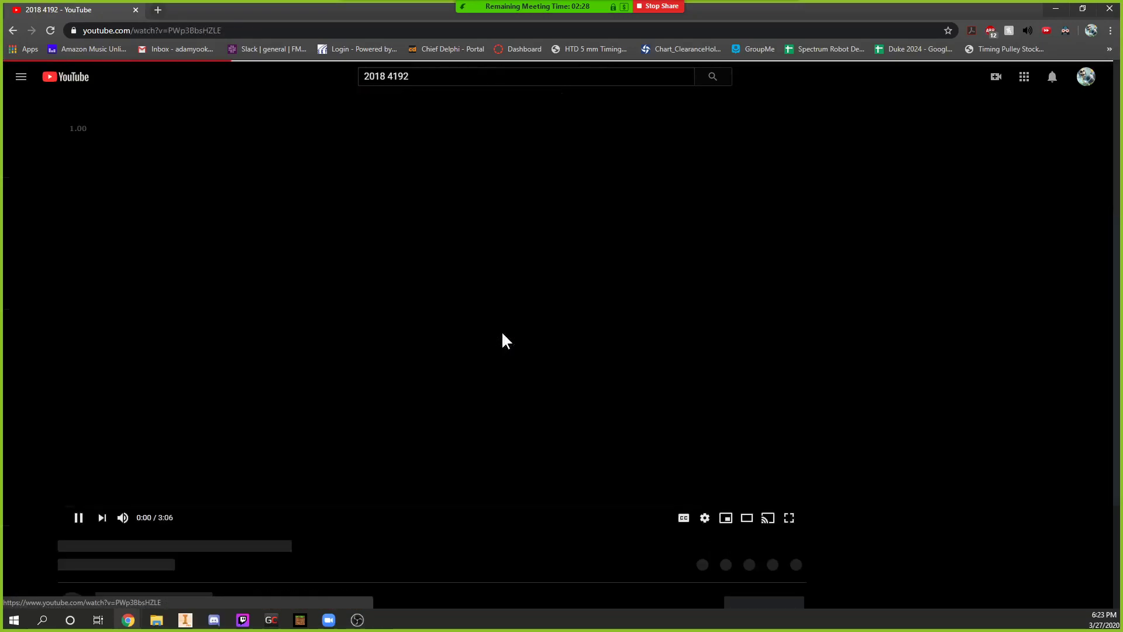